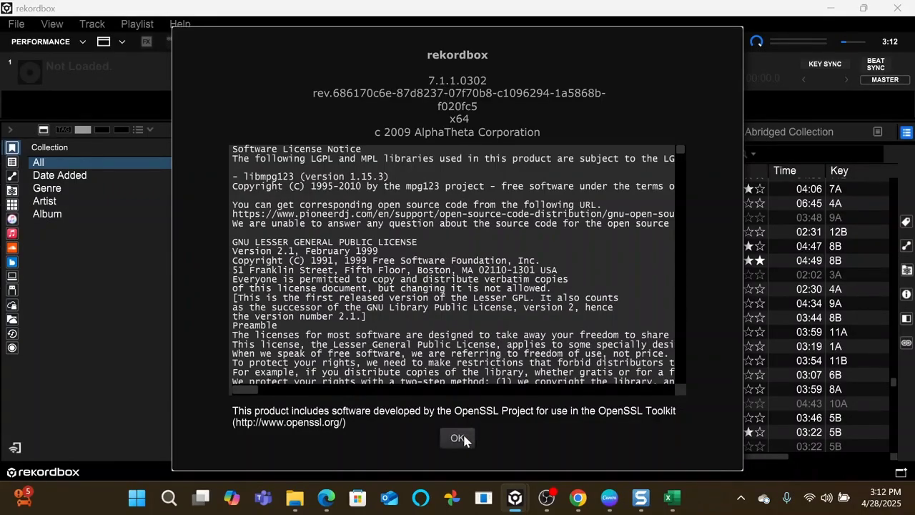
Dismiss the About rekordbox dialog and scroll through the 19906-track Collection list.
{"action": "left_click", "coordinate": [457, 439]}
{"action": "scroll", "coordinate": [340, 191], "scroll_direction": "up", "scroll_amount": 5}
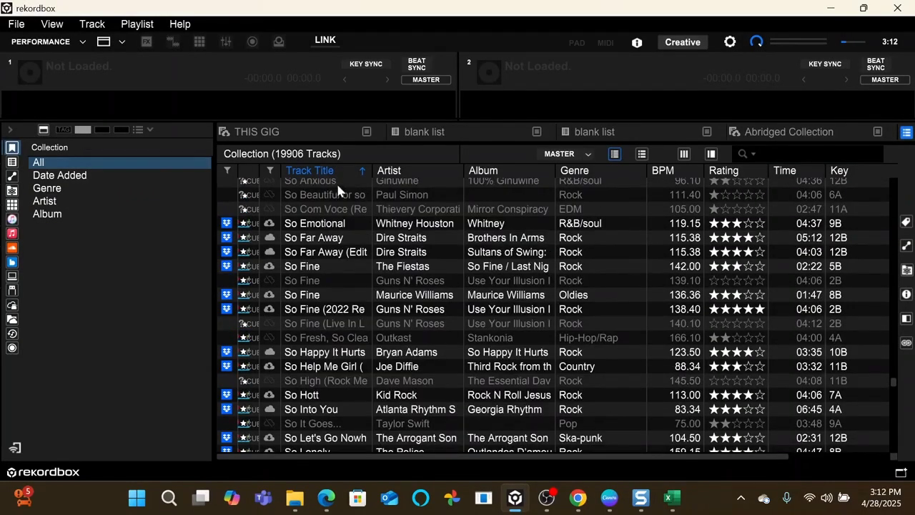
{"action": "scroll", "coordinate": [336, 181], "scroll_direction": "up", "scroll_amount": 20}
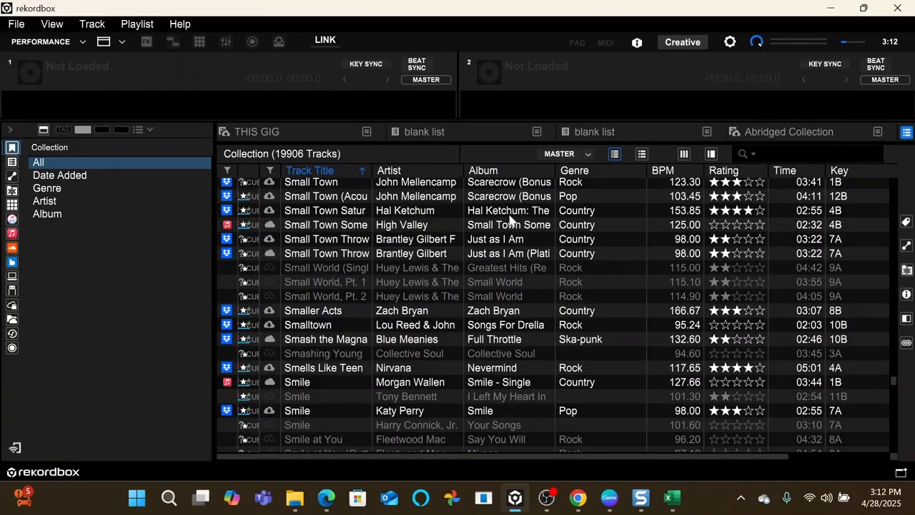
{"action": "scroll", "coordinate": [500, 215], "scroll_direction": "up", "scroll_amount": 15}
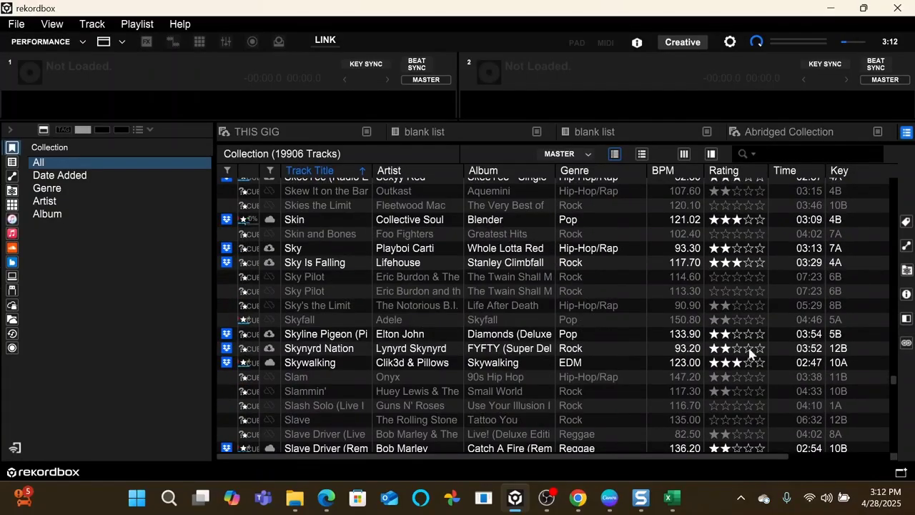
{"action": "scroll", "coordinate": [620, 304], "scroll_direction": "down", "scroll_amount": 2}
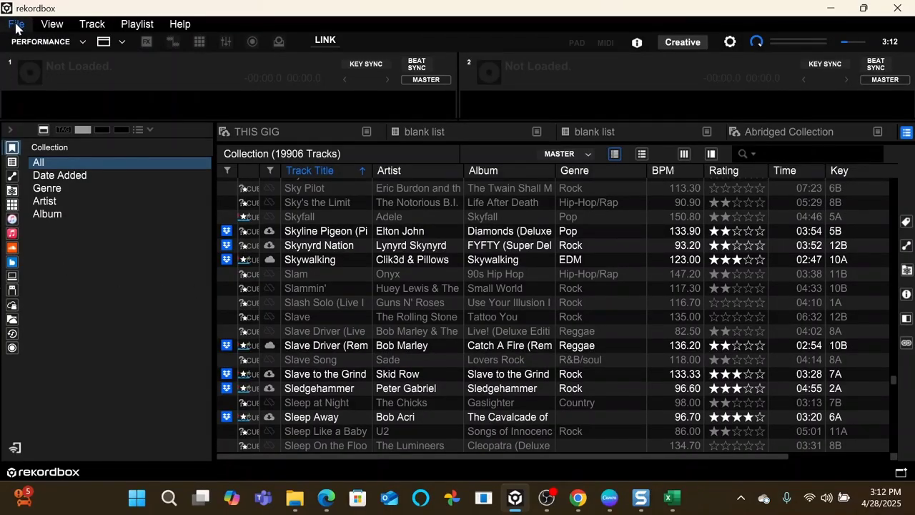
{"action": "left_click", "coordinate": [15, 25]}
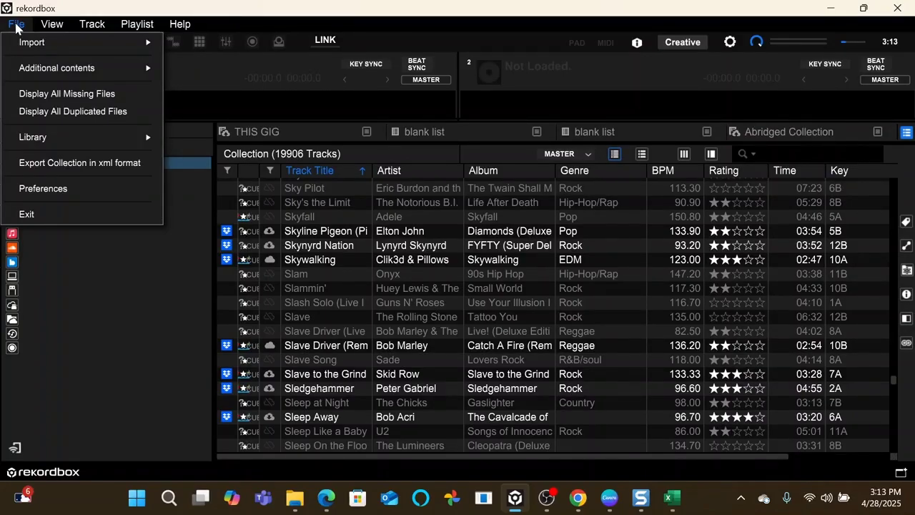
{"action": "left_click", "coordinate": [16, 26]}
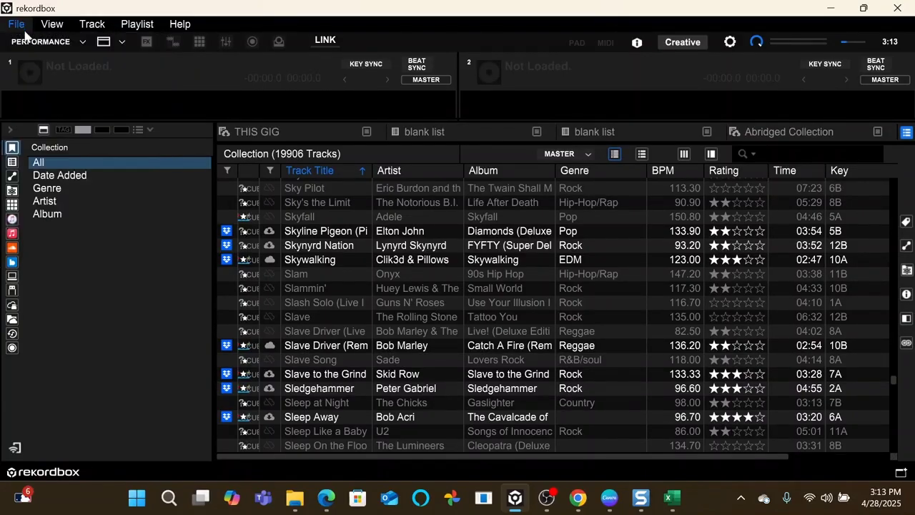
Select the live Slave Driver track, then return to the full Collection of all tracks.
{"action": "left_click", "coordinate": [604, 331]}
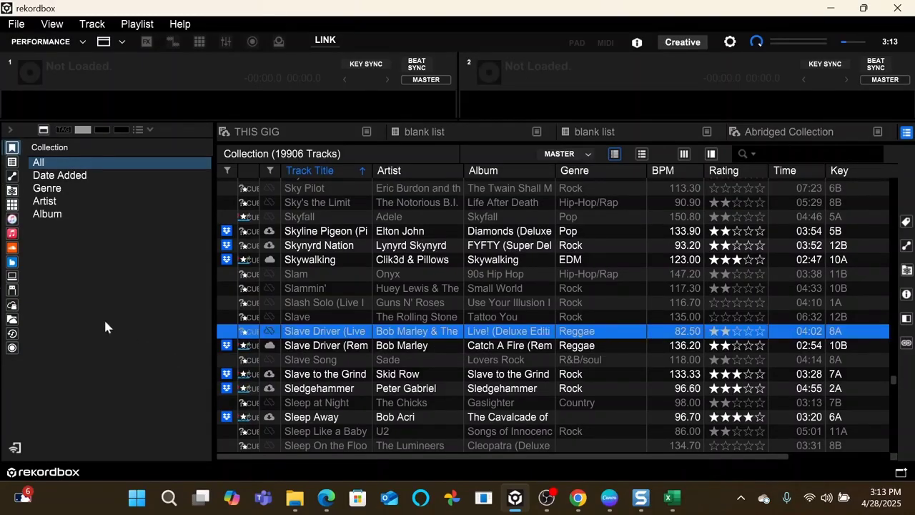
{"action": "left_click", "coordinate": [12, 148]}
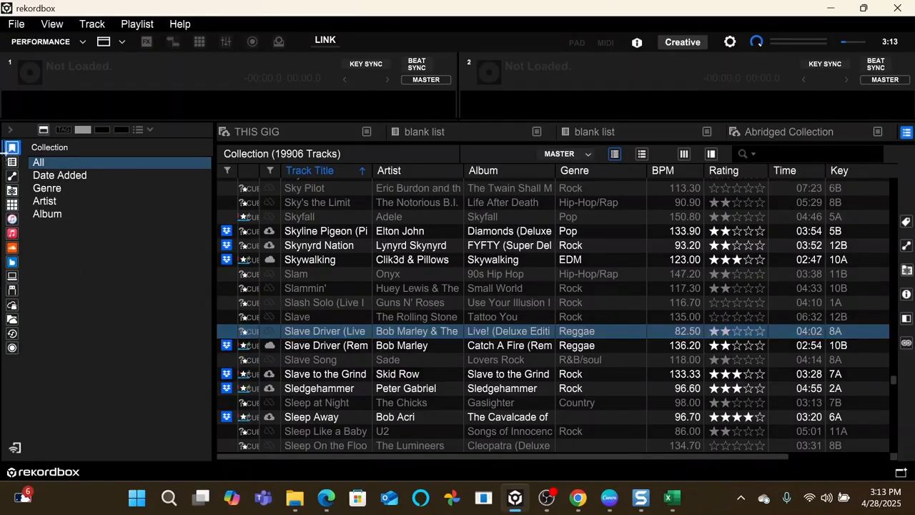
{"action": "left_click", "coordinate": [40, 164]}
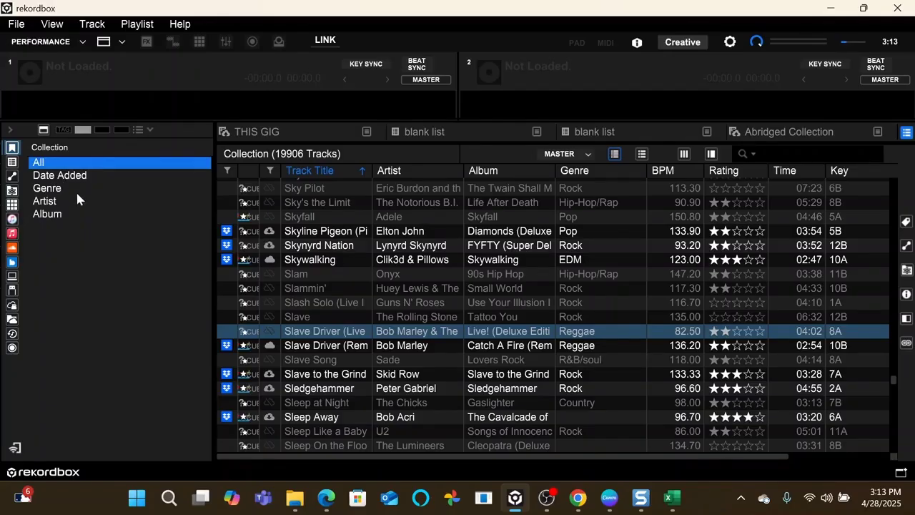
{"action": "left_click", "coordinate": [42, 174]}
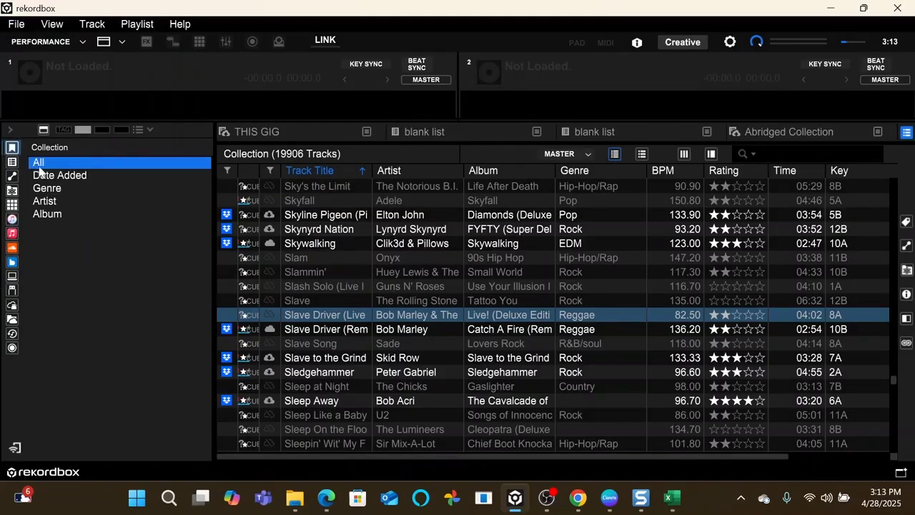
Collapse and re-expand the Playlists tree, try Column View, then go back to Tree View.
{"action": "left_click", "coordinate": [11, 162]}
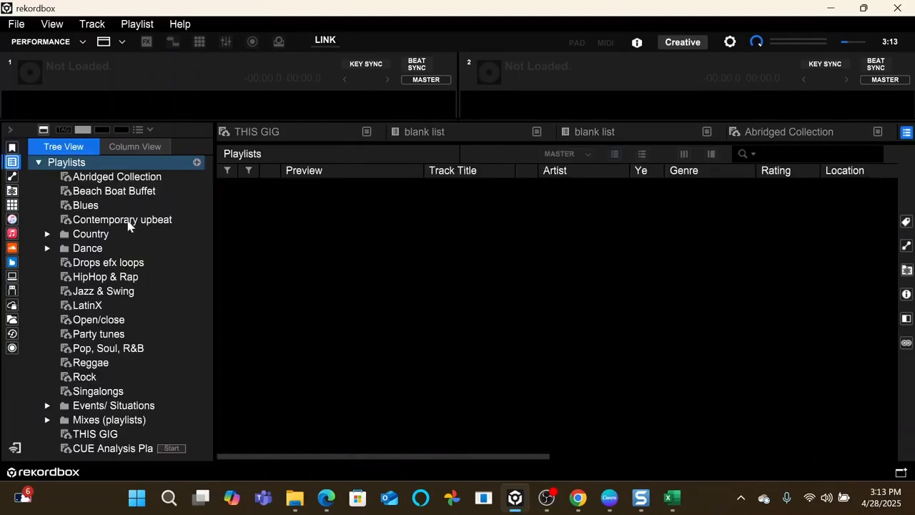
{"action": "left_click", "coordinate": [38, 163]}
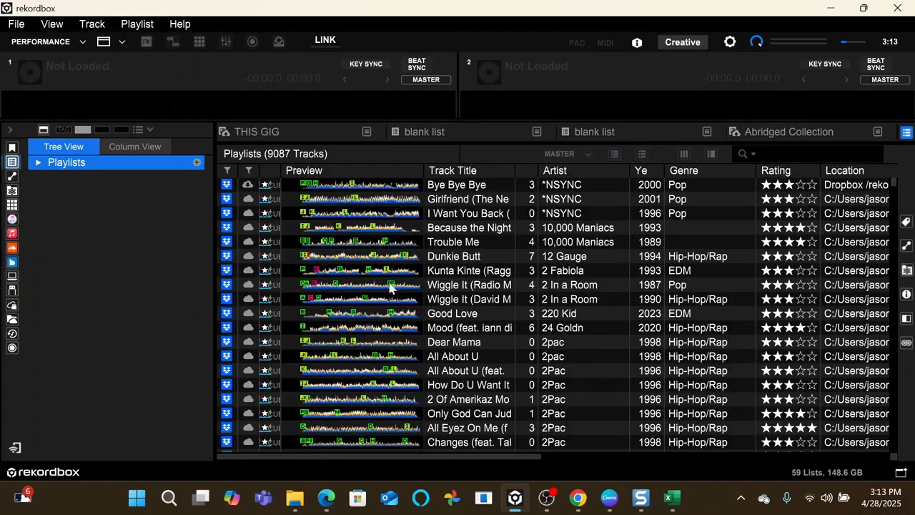
{"action": "left_click", "coordinate": [39, 163]}
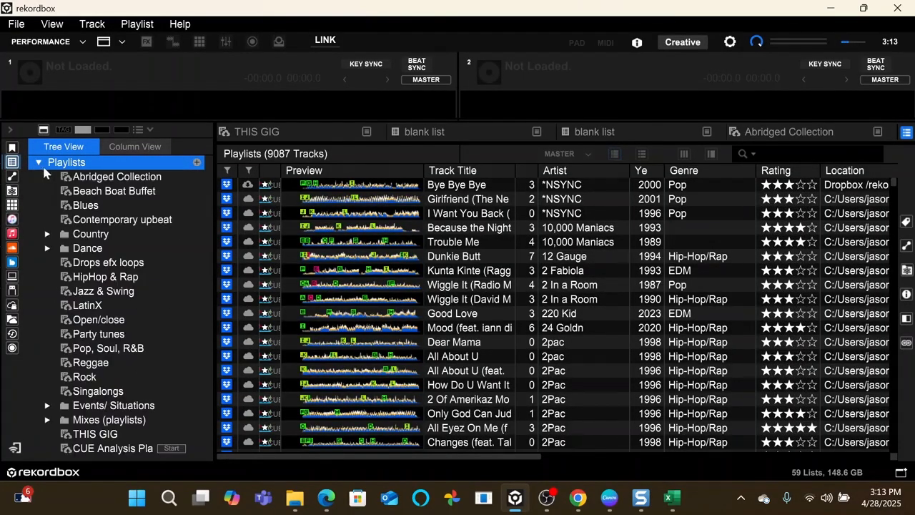
{"action": "left_click", "coordinate": [122, 147]}
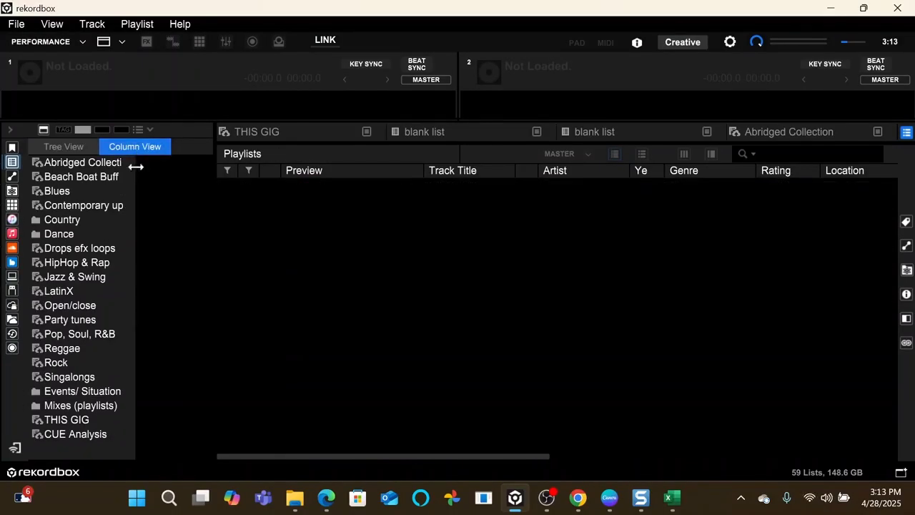
{"action": "left_click", "coordinate": [61, 147]}
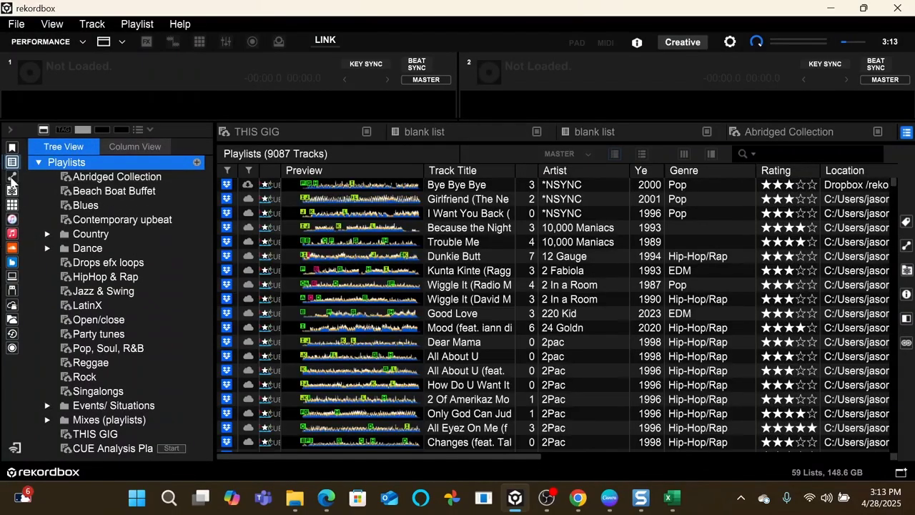
{"action": "left_click", "coordinate": [11, 178]}
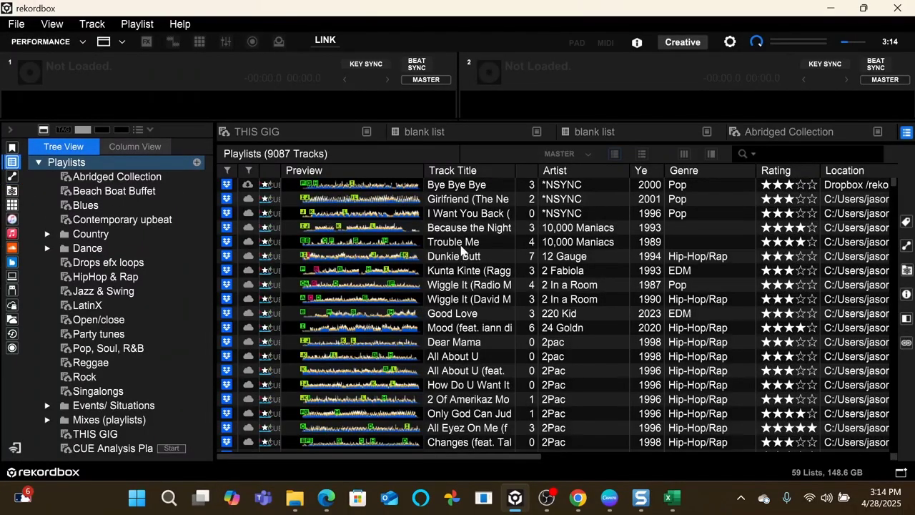
List Related Tracks for Trouble Me on deck 1 using BPM + KEY ±4%.
{"action": "left_click", "coordinate": [460, 243]}
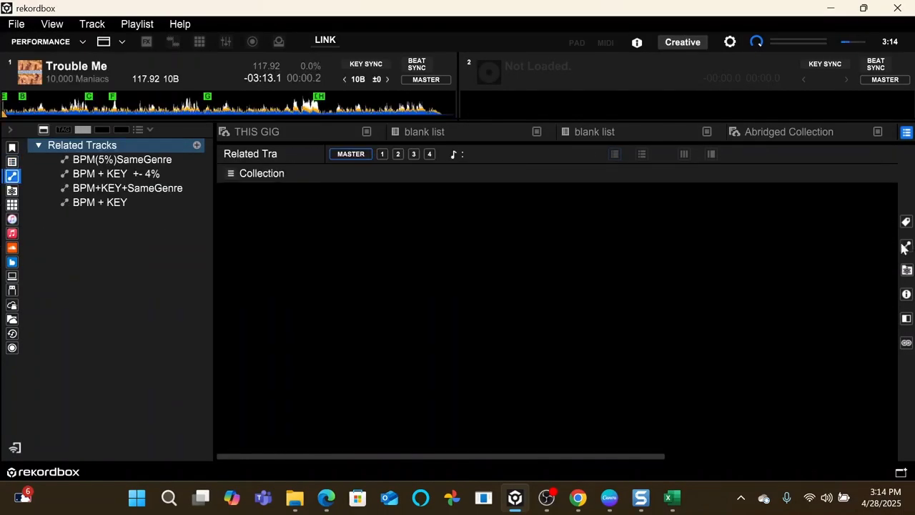
{"action": "left_click", "coordinate": [907, 246]}
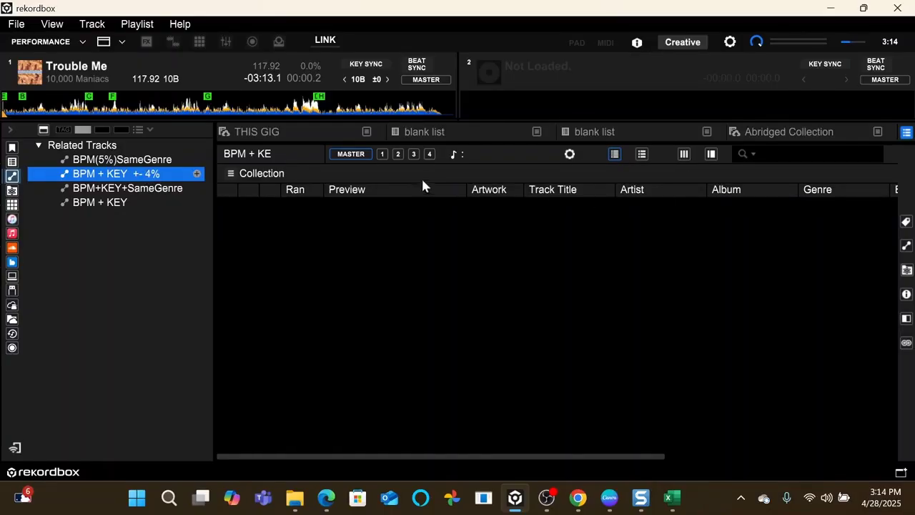
{"action": "left_click", "coordinate": [382, 156]}
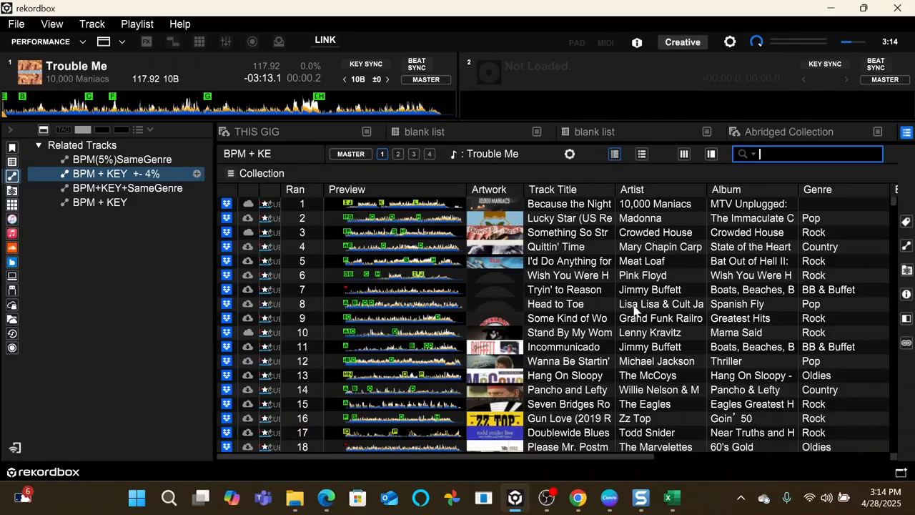
{"action": "scroll", "coordinate": [379, 251], "scroll_direction": "down", "scroll_amount": 2}
{"action": "scroll", "coordinate": [412, 329], "scroll_direction": "up", "scroll_amount": 2}
Open the Track Suggestion browser, then the Sampler library.
{"action": "left_click", "coordinate": [11, 200]}
{"action": "left_click", "coordinate": [12, 192]}
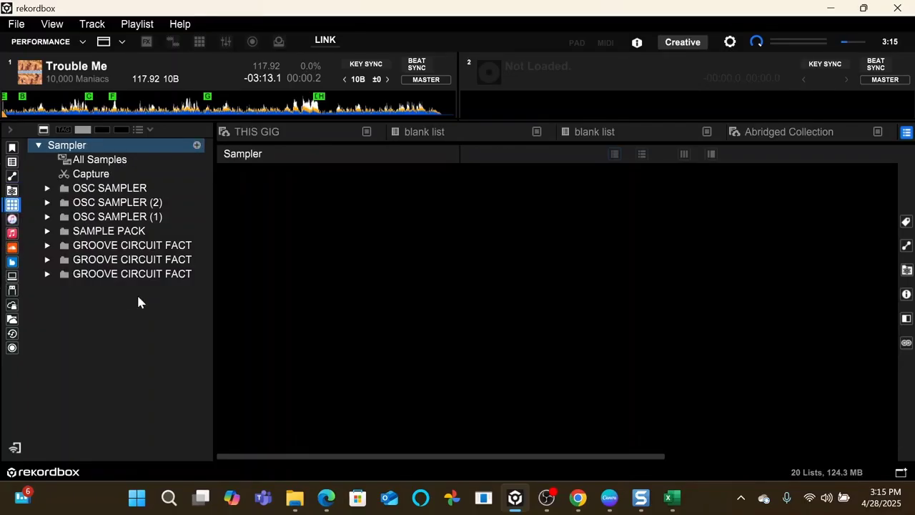
Open an OSC SAMPLER folder, collapse and expand the iTunes tree, then switch to Apple Music.
{"action": "double_click", "coordinate": [75, 192]}
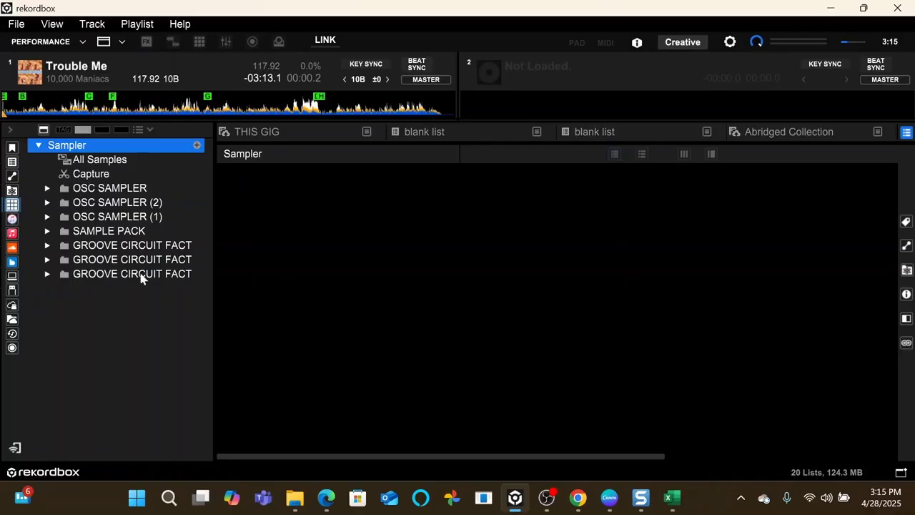
{"action": "left_click", "coordinate": [13, 220]}
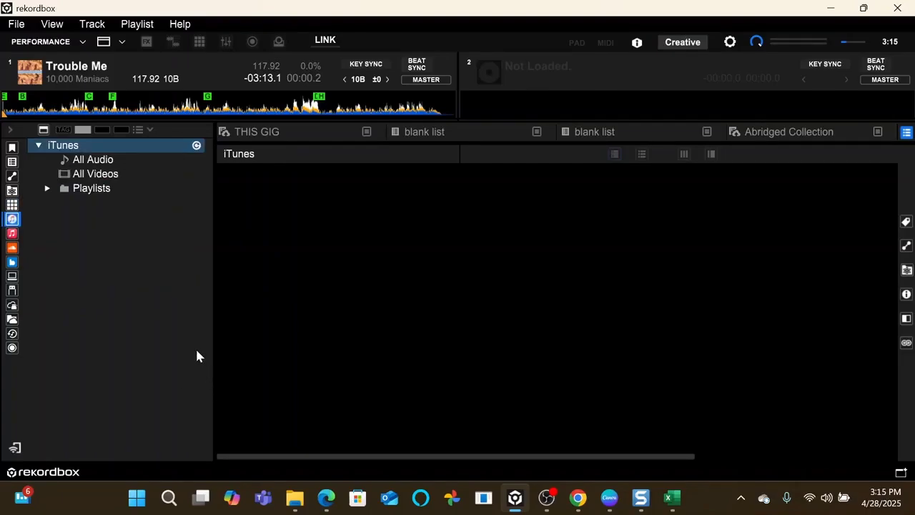
{"action": "left_click", "coordinate": [39, 146]}
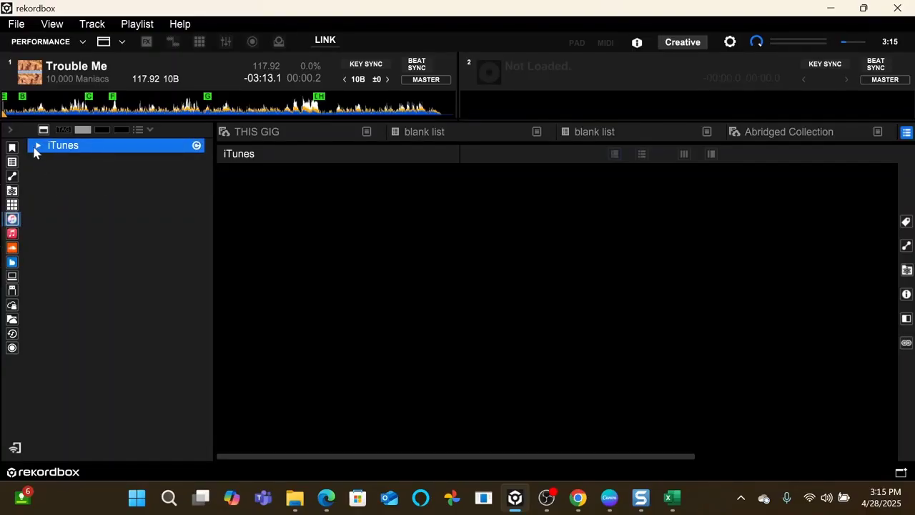
{"action": "left_click", "coordinate": [38, 147]}
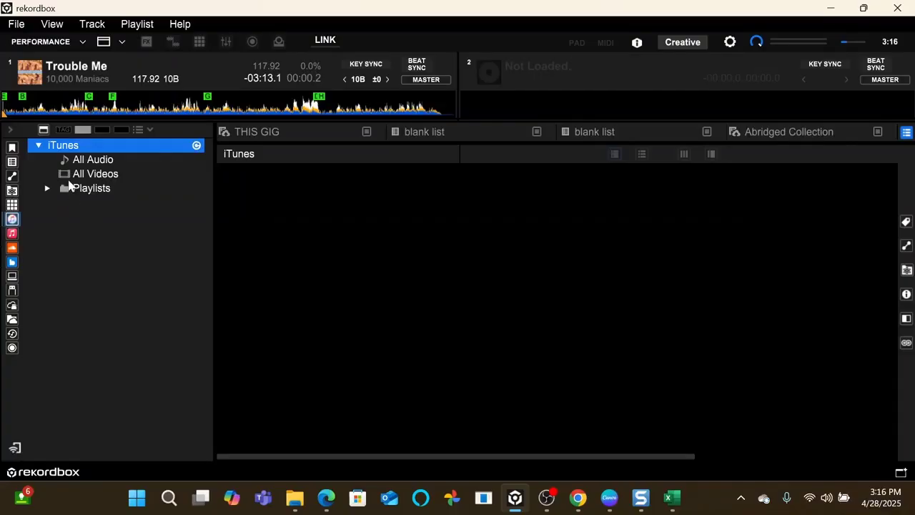
{"action": "left_click", "coordinate": [38, 146]}
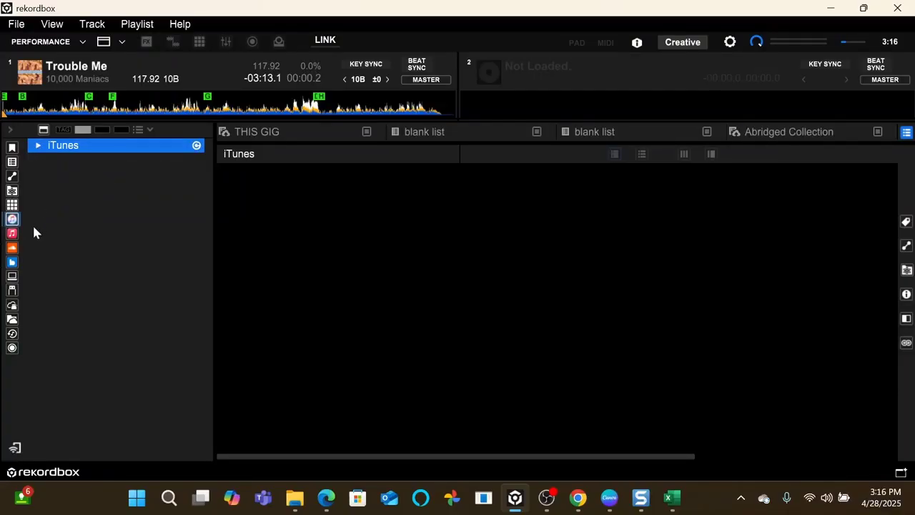
{"action": "left_click", "coordinate": [11, 233]}
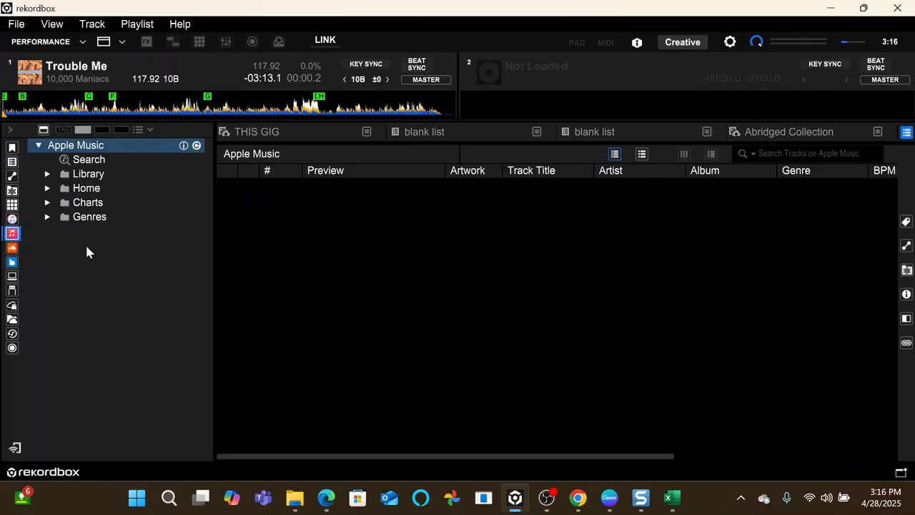
Show the SoundCloud library, then the Beatsource library, in the browser.
{"action": "left_click", "coordinate": [12, 248]}
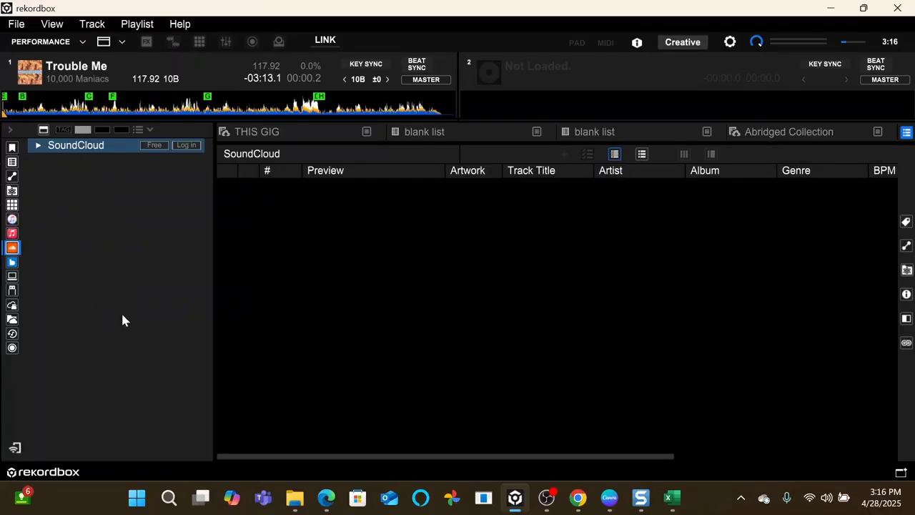
{"action": "left_click", "coordinate": [12, 262]}
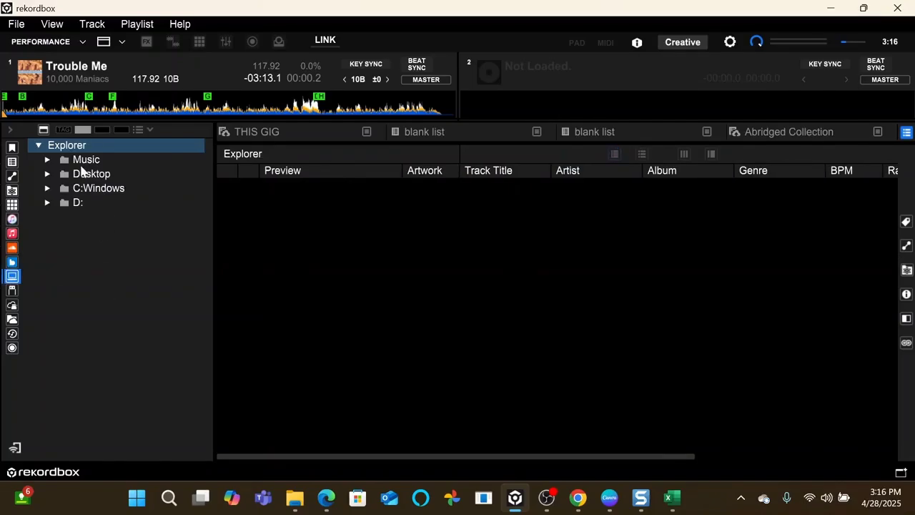
Show Devices, expand the D: drive and decline setting it up as a device.
{"action": "left_click", "coordinate": [12, 290]}
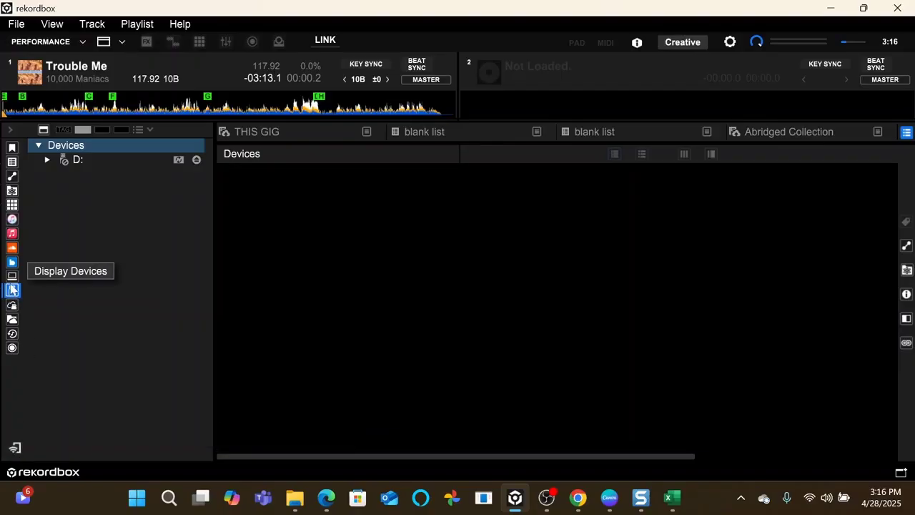
{"action": "left_click", "coordinate": [47, 162]}
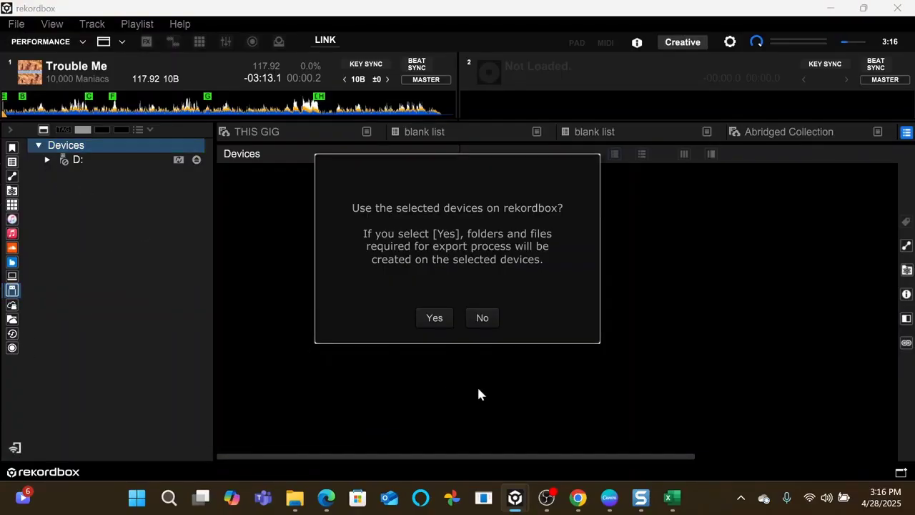
{"action": "left_click", "coordinate": [482, 319]}
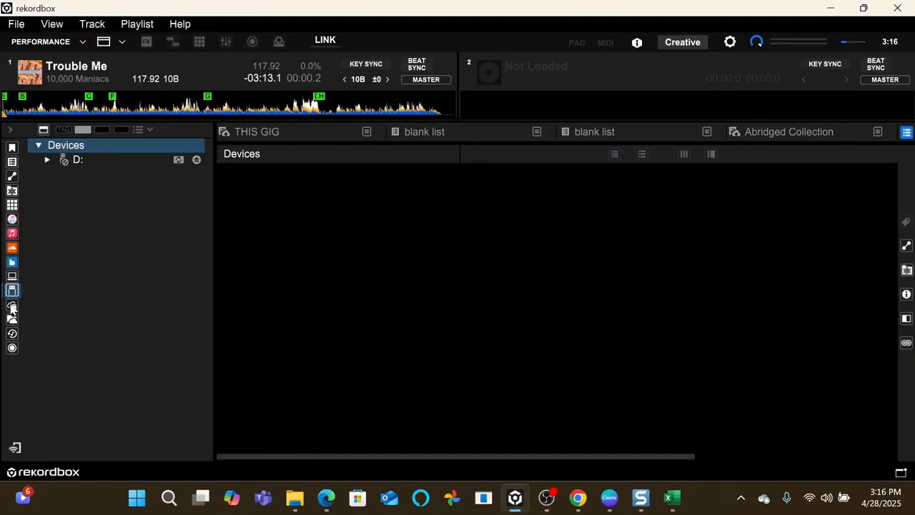
View Cloud Export, collapse its entry, then show the CloudDirectPlay Filter view.
{"action": "left_click", "coordinate": [12, 304]}
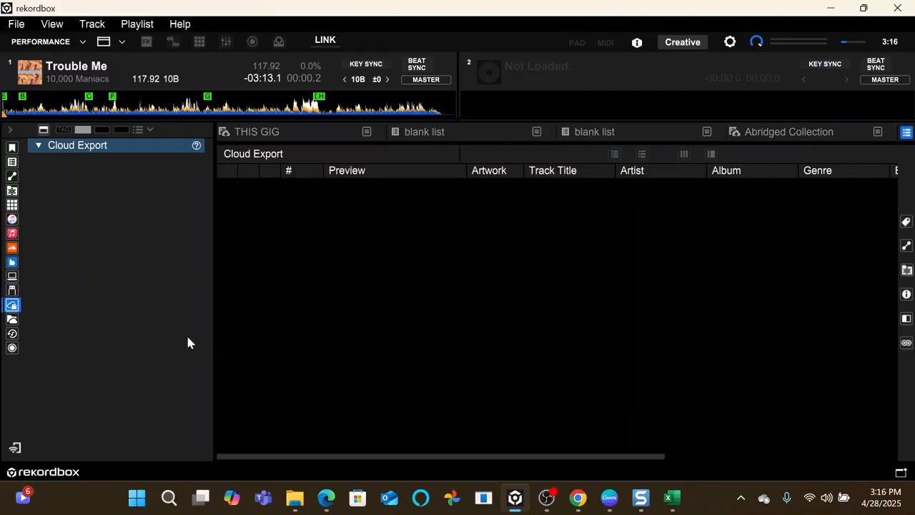
{"action": "left_click", "coordinate": [55, 147]}
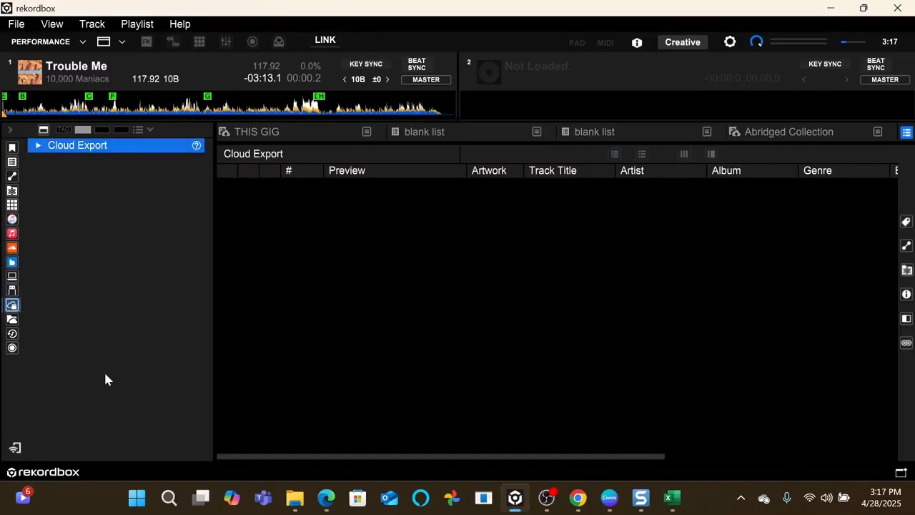
{"action": "left_click", "coordinate": [13, 319]}
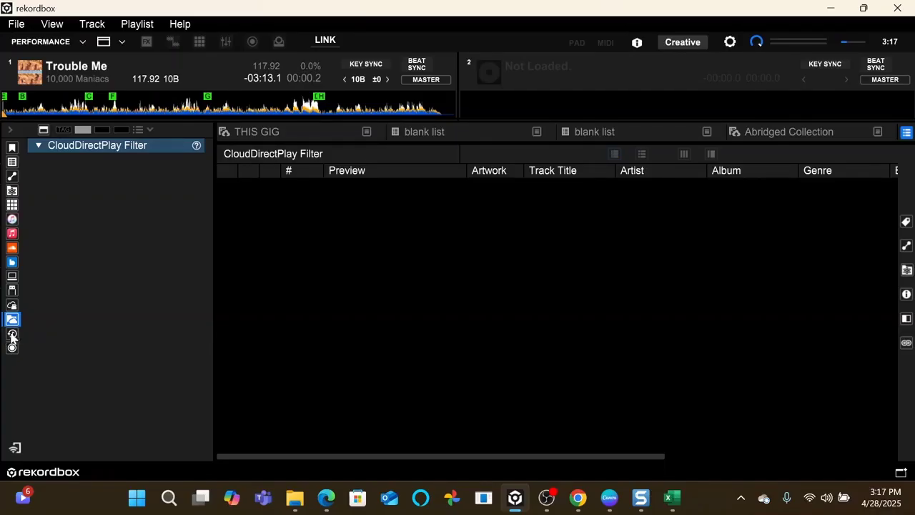
Open Histories, expand the 2025 folder, and expand then collapse March.
{"action": "left_click", "coordinate": [12, 335]}
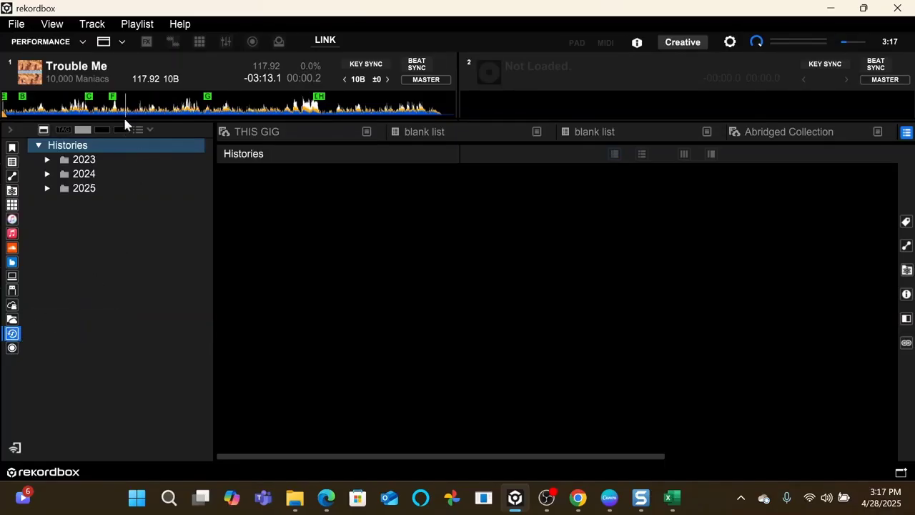
{"action": "left_click", "coordinate": [47, 189]}
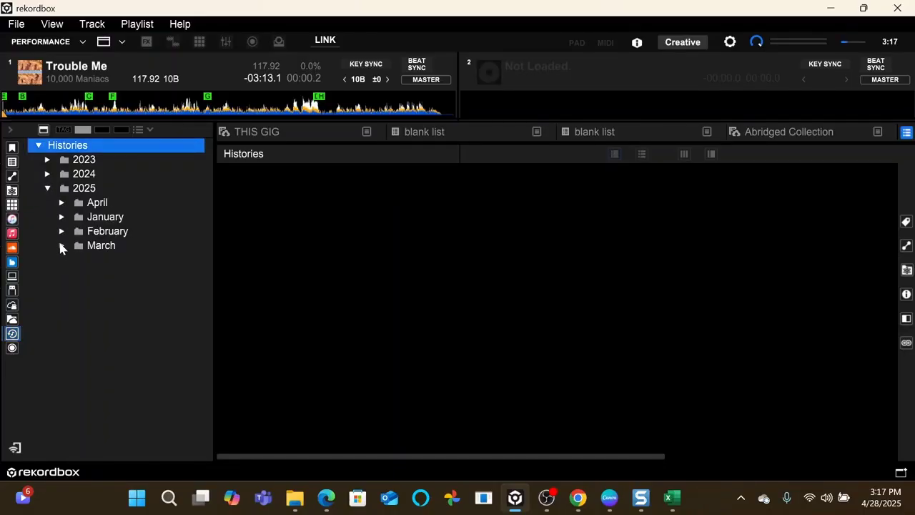
{"action": "left_click", "coordinate": [60, 245]}
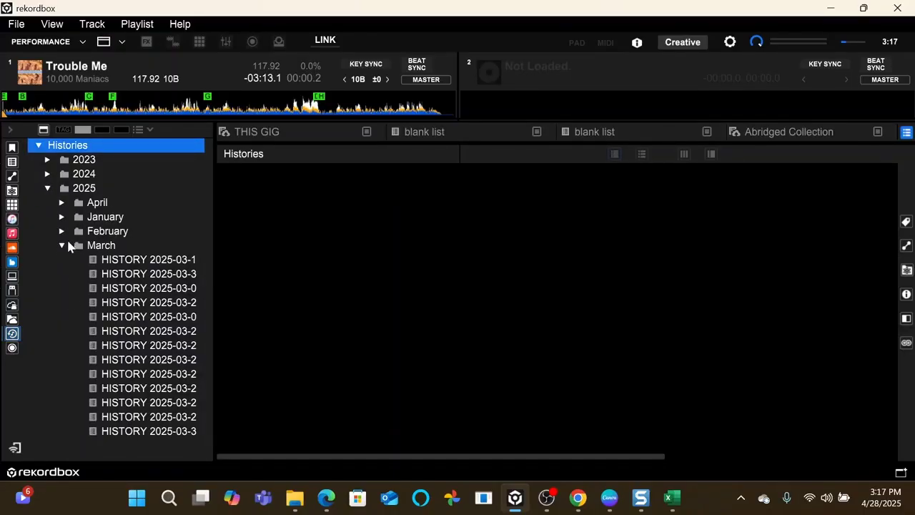
{"action": "left_click", "coordinate": [61, 245]}
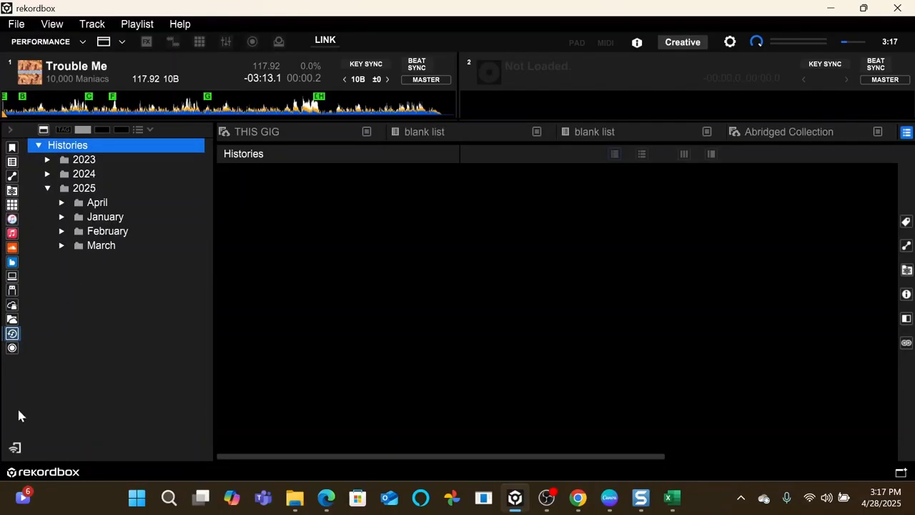
Show Recordings, open the REC panel in the 2-deck layout, then return to the browser layout.
{"action": "left_click", "coordinate": [13, 348]}
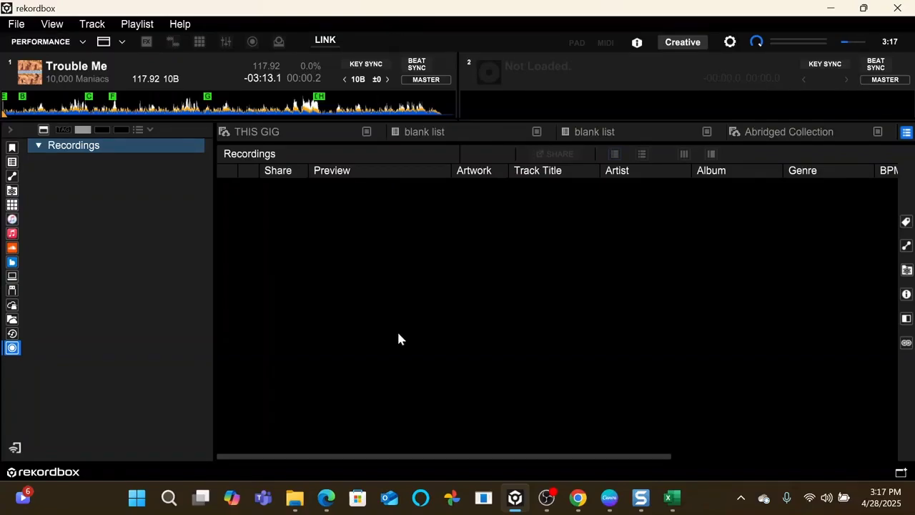
{"action": "key", "text": "ctrl+b"}
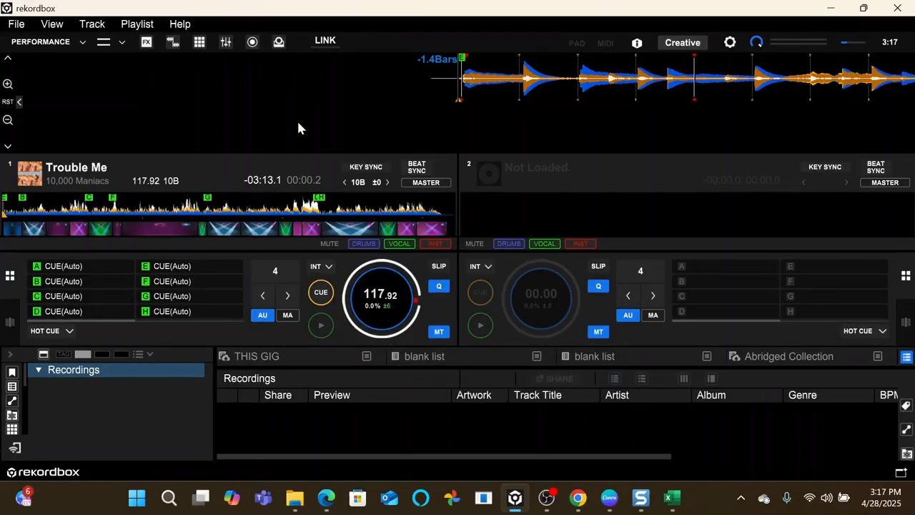
{"action": "left_click", "coordinate": [253, 43]}
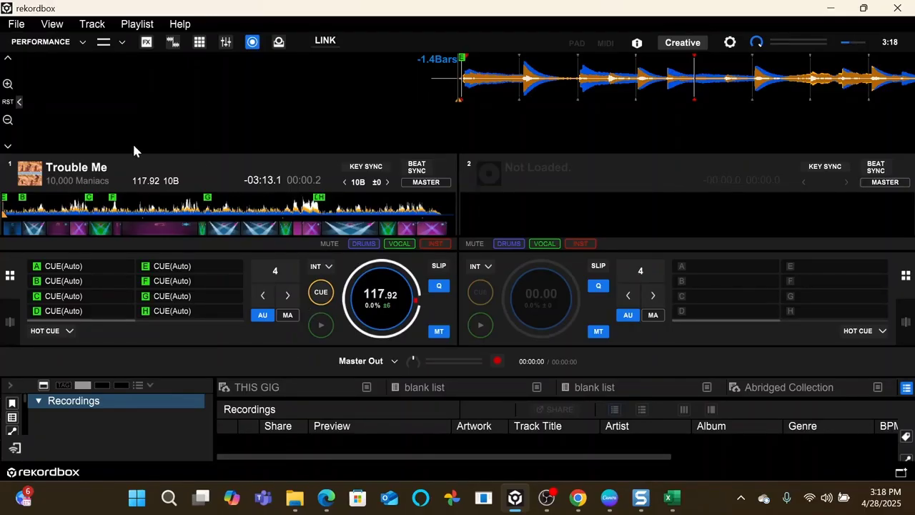
{"action": "key", "text": "ctrl+b"}
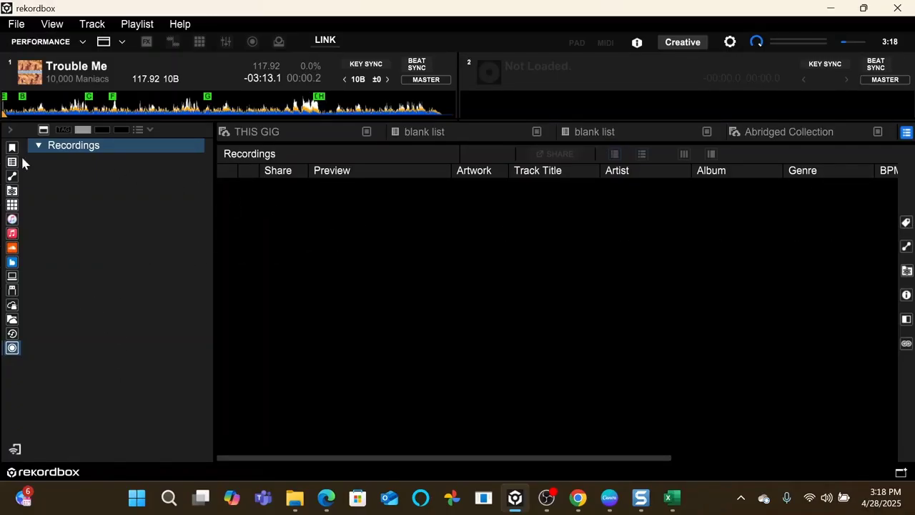
Open the My Tag panel beside the 9087-track Playlists collection.
{"action": "left_click", "coordinate": [906, 222]}
{"action": "scroll", "coordinate": [850, 274], "scroll_direction": "down", "scroll_amount": 10}
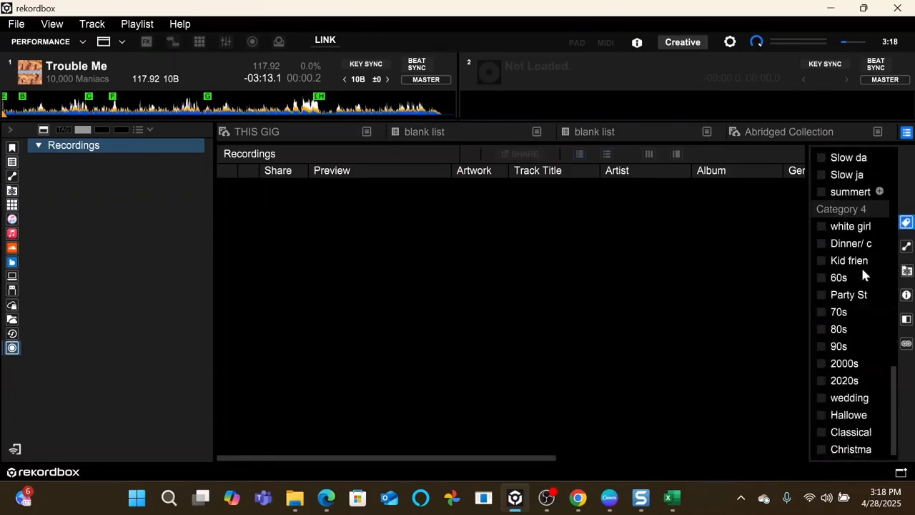
{"action": "left_click_drag", "start_coordinate": [894, 411], "coordinate": [868, 149]}
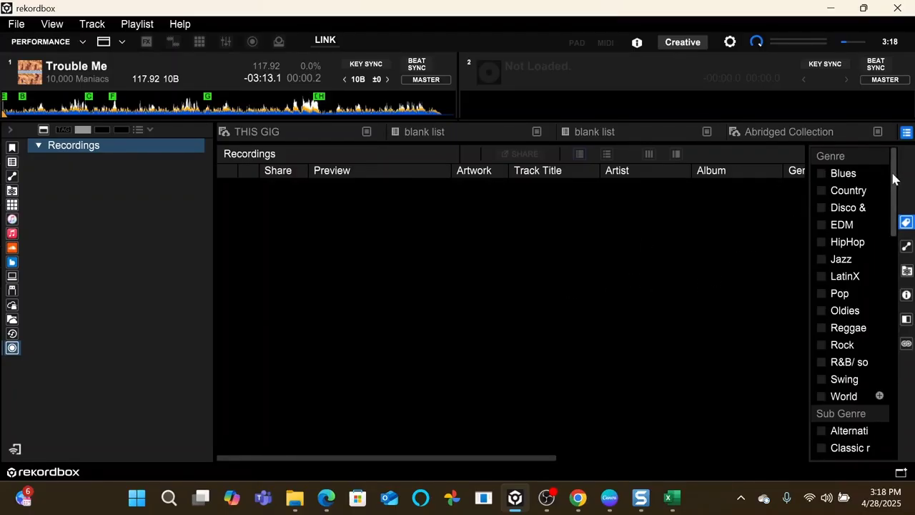
{"action": "left_click_drag", "start_coordinate": [893, 179], "coordinate": [432, 295]}
Sort the Abridged Collection list by Track Order.
{"action": "left_click", "coordinate": [878, 133]}
{"action": "mouse_move", "coordinate": [787, 141]}
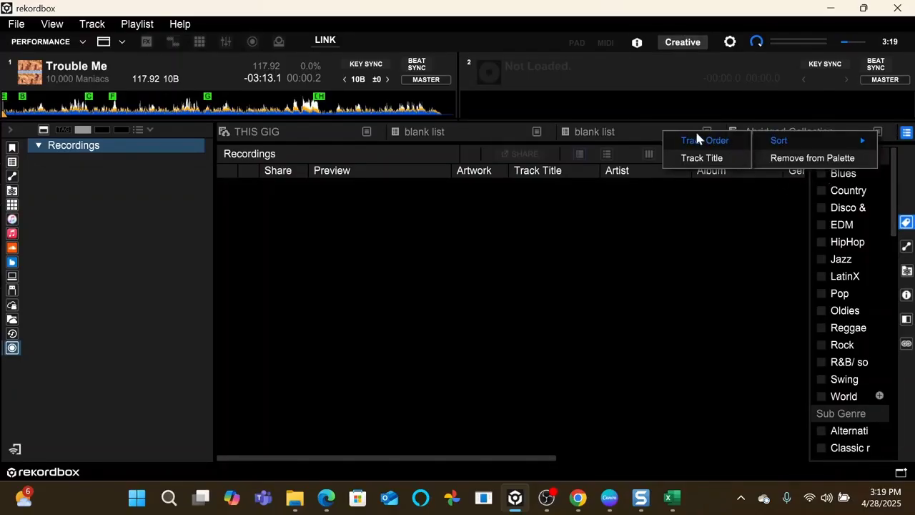
{"action": "left_click", "coordinate": [721, 140]}
{"action": "scroll", "coordinate": [869, 285], "scroll_direction": "down", "scroll_amount": 5}
{"action": "scroll", "coordinate": [839, 377], "scroll_direction": "up", "scroll_amount": 5}
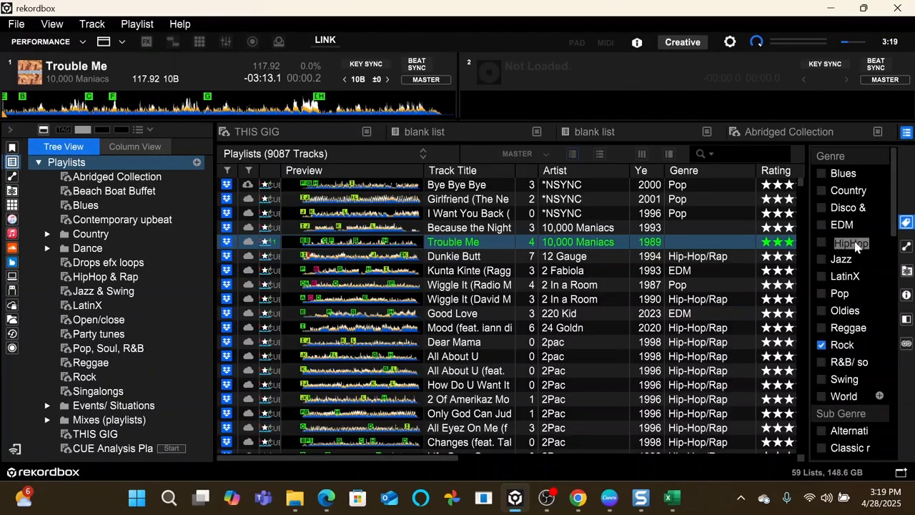
Cancel renaming the HipHop tag and browse the My Tag lists, showing Trouble Me as Rock and Classic.
{"action": "key", "text": "Escape"}
{"action": "scroll", "coordinate": [856, 266], "scroll_direction": "down", "scroll_amount": 5}
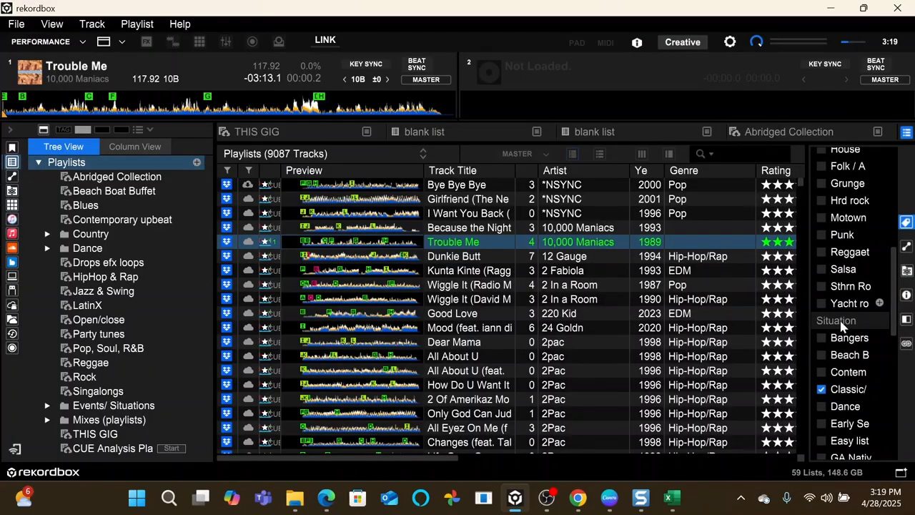
{"action": "scroll", "coordinate": [841, 325], "scroll_direction": "down", "scroll_amount": 5}
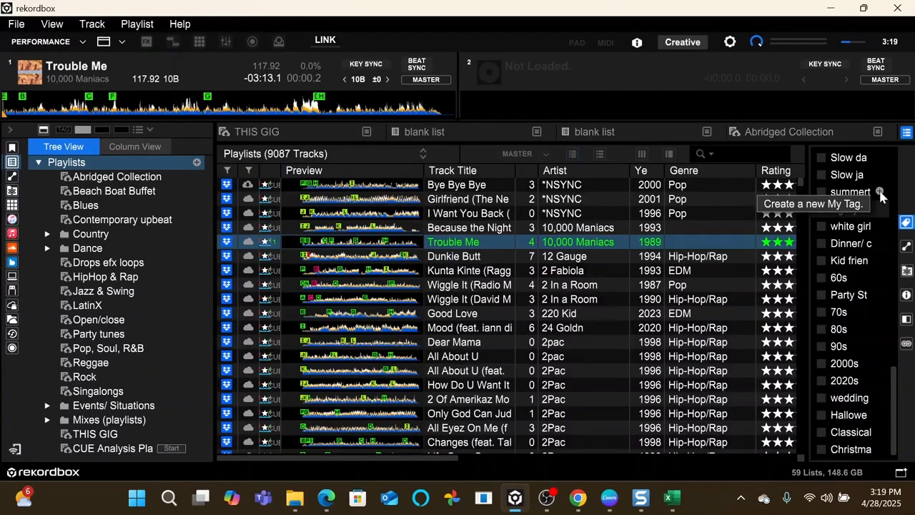
{"action": "scroll", "coordinate": [837, 325], "scroll_direction": "up", "scroll_amount": 3}
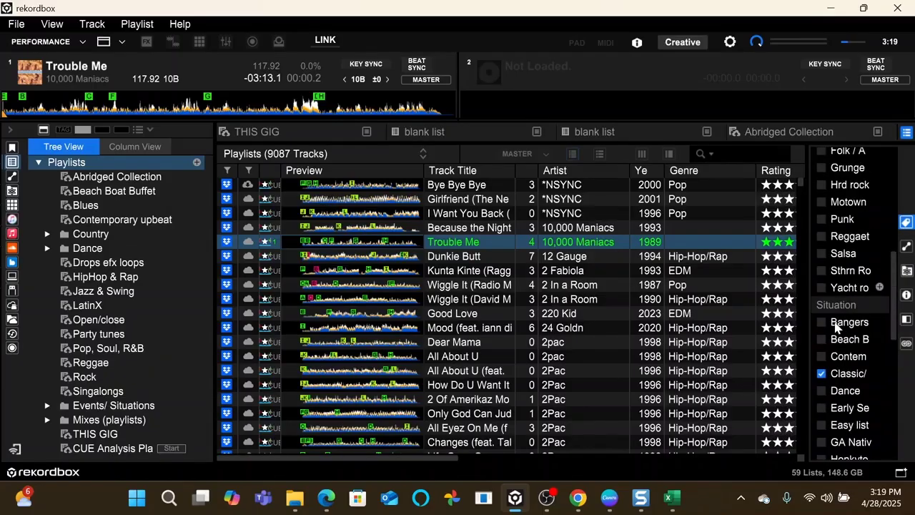
{"action": "scroll", "coordinate": [837, 325], "scroll_direction": "up", "scroll_amount": 3}
{"action": "scroll", "coordinate": [837, 325], "scroll_direction": "down", "scroll_amount": 3}
{"action": "scroll", "coordinate": [836, 326], "scroll_direction": "up", "scroll_amount": 3}
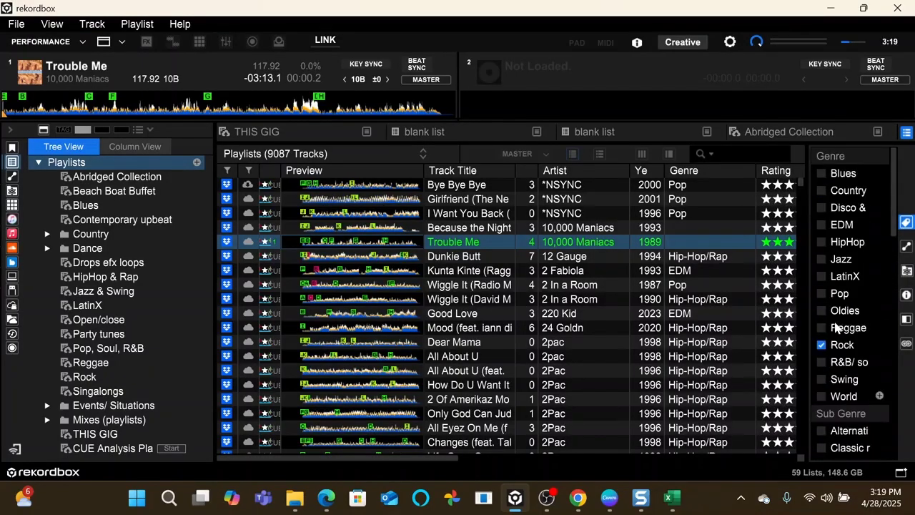
Close the My Tag panel and open the track filter browser.
{"action": "left_click", "coordinate": [906, 222]}
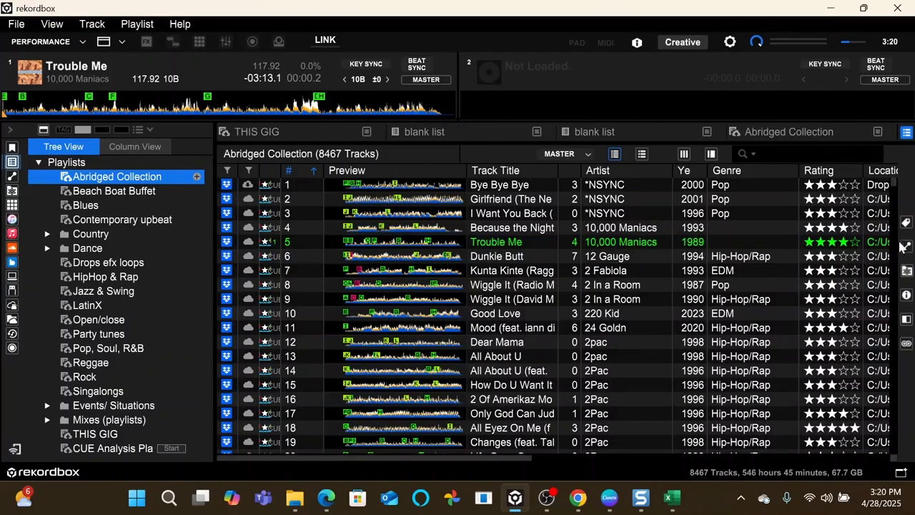
{"action": "left_click", "coordinate": [711, 155]}
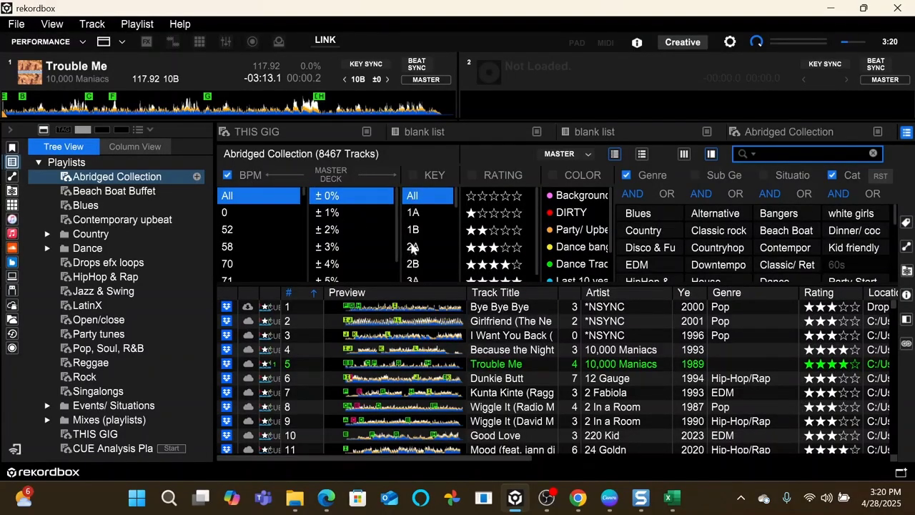
{"action": "scroll", "coordinate": [515, 259], "scroll_direction": "down", "scroll_amount": 1}
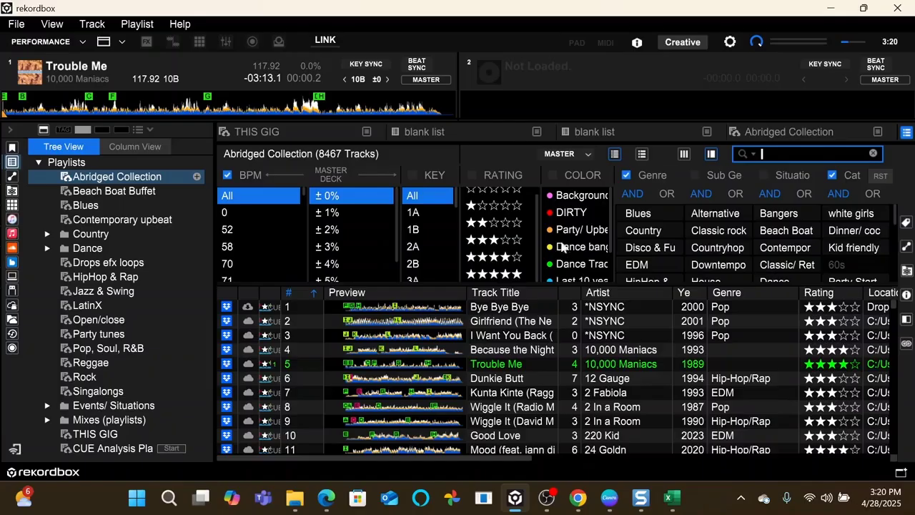
{"action": "scroll", "coordinate": [579, 243], "scroll_direction": "down", "scroll_amount": 1}
{"action": "scroll", "coordinate": [581, 245], "scroll_direction": "up", "scroll_amount": 1}
Choose Party as the situation filter and enable it.
{"action": "left_click", "coordinate": [626, 175]}
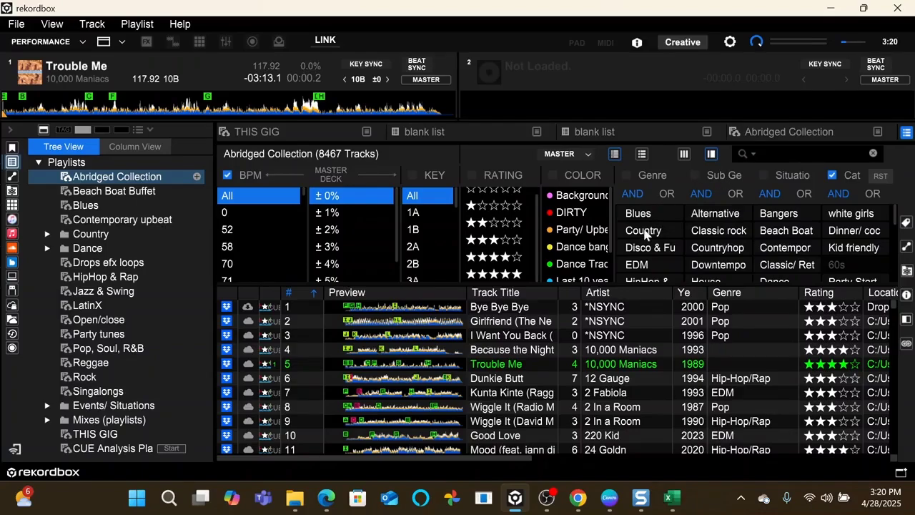
{"action": "scroll", "coordinate": [735, 232], "scroll_direction": "down", "scroll_amount": 2}
{"action": "scroll", "coordinate": [736, 233], "scroll_direction": "down", "scroll_amount": 4}
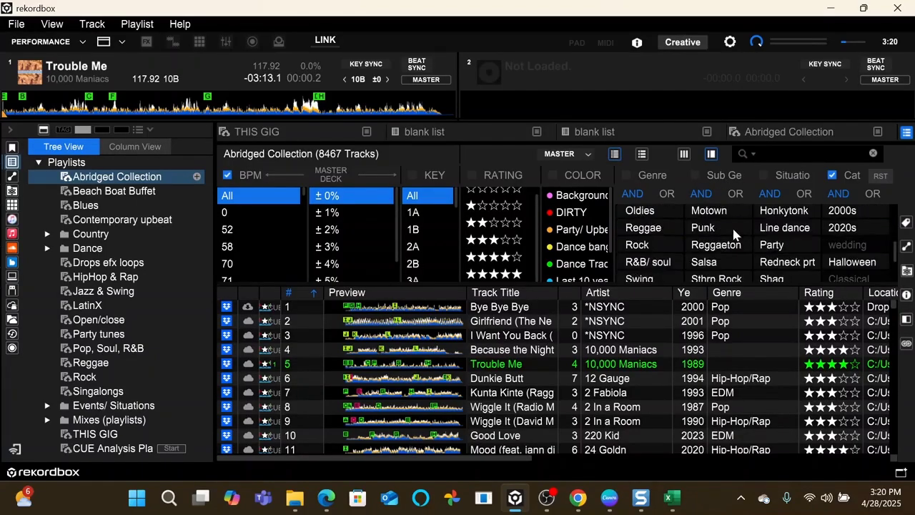
{"action": "scroll", "coordinate": [737, 239], "scroll_direction": "up", "scroll_amount": 6}
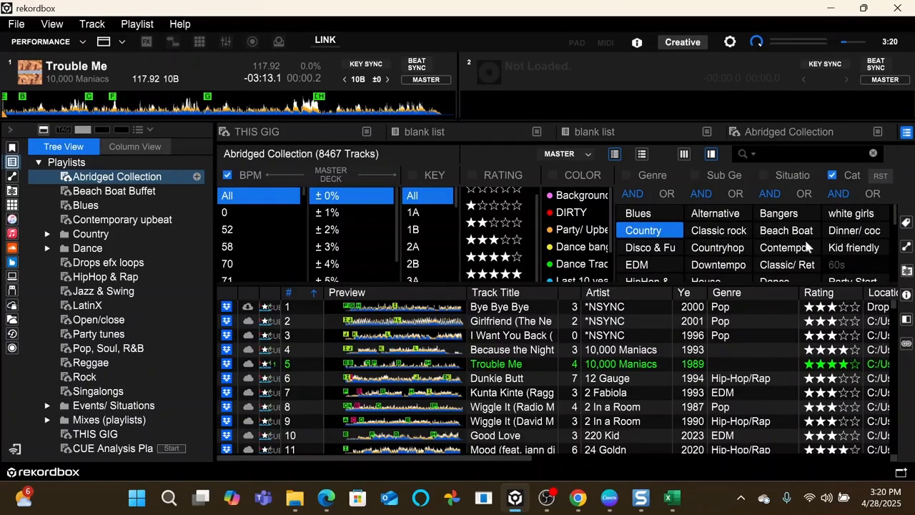
{"action": "scroll", "coordinate": [809, 247], "scroll_direction": "down", "scroll_amount": 5}
{"action": "scroll", "coordinate": [810, 245], "scroll_direction": "up", "scroll_amount": 2}
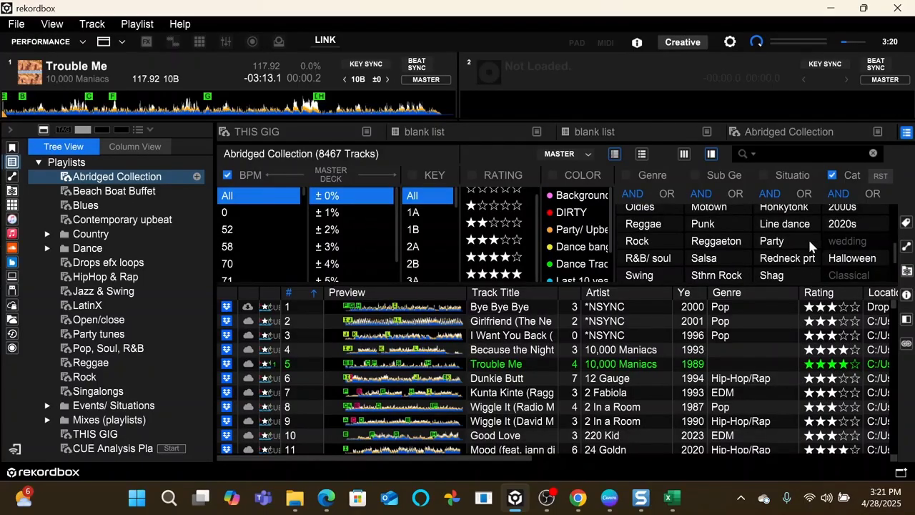
{"action": "left_click", "coordinate": [785, 247]}
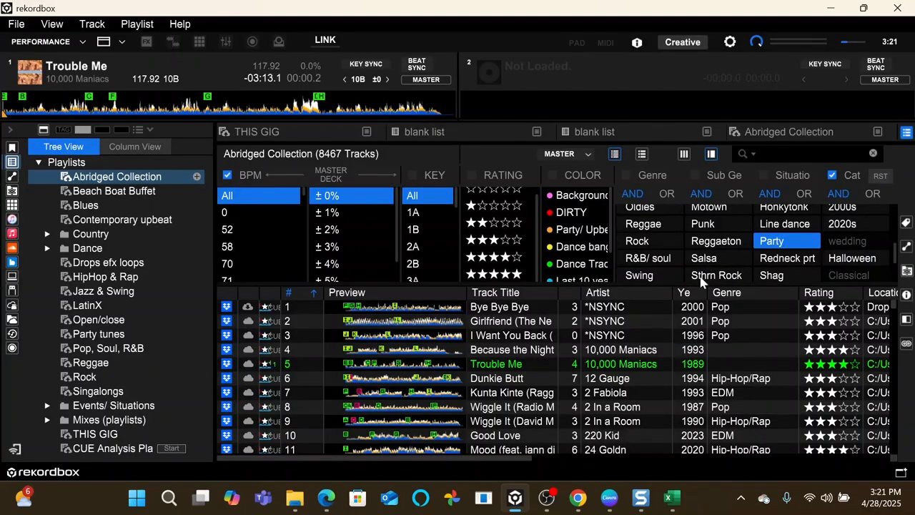
{"action": "left_click", "coordinate": [764, 175]}
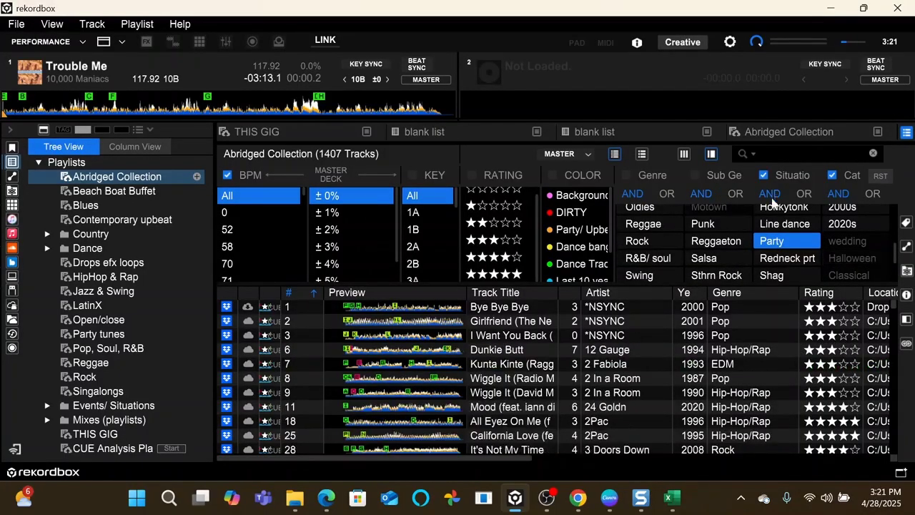
Add the Country genre filter, then close the filters and open the BPM(5%)SameGenre related-tracks panel.
{"action": "left_click", "coordinate": [627, 175]}
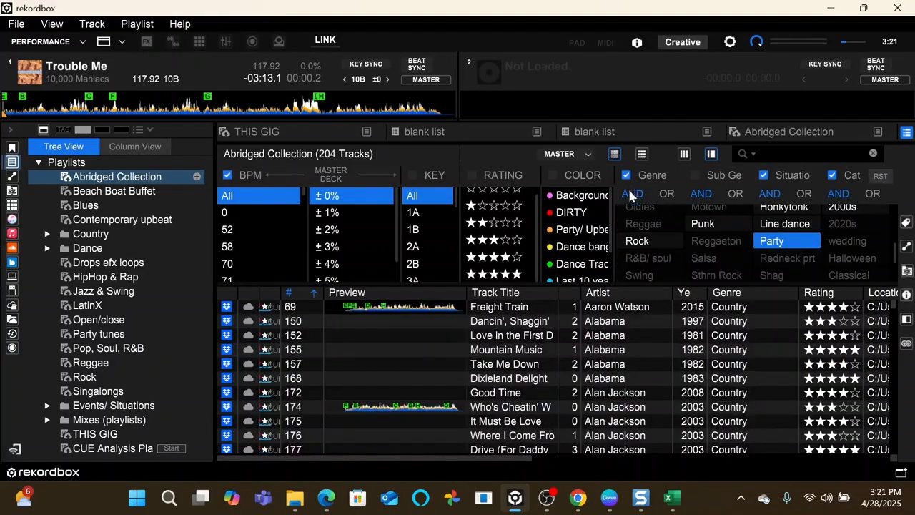
{"action": "scroll", "coordinate": [464, 387], "scroll_direction": "down", "scroll_amount": 5}
{"action": "scroll", "coordinate": [463, 387], "scroll_direction": "up", "scroll_amount": 5}
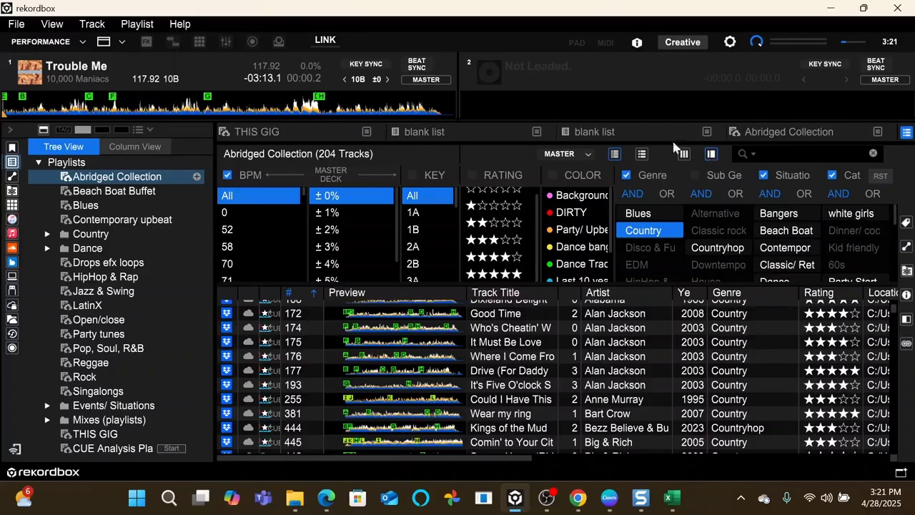
{"action": "left_click", "coordinate": [713, 154]}
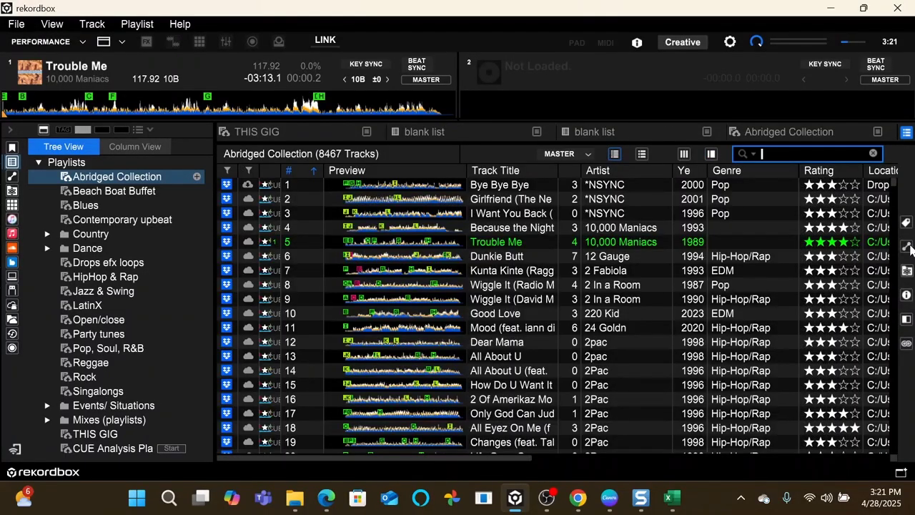
{"action": "left_click", "coordinate": [910, 247]}
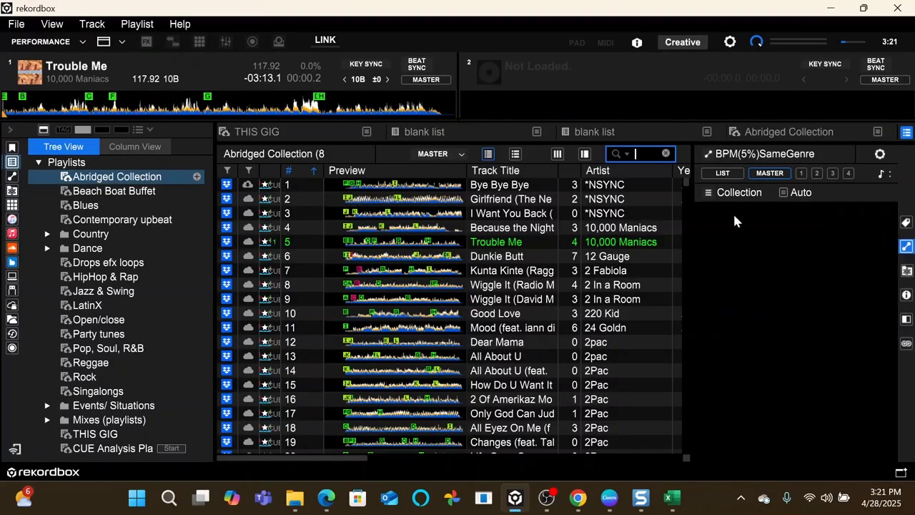
List and scroll the tracks related to Girlfriend, then close the related-tracks panel.
{"action": "left_click", "coordinate": [356, 203]}
{"action": "left_click", "coordinate": [802, 174]}
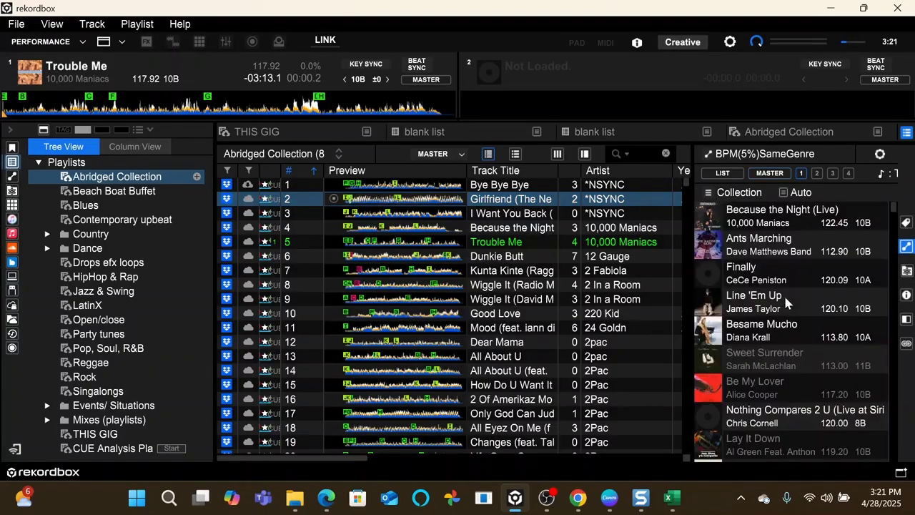
{"action": "scroll", "coordinate": [822, 353], "scroll_direction": "down", "scroll_amount": 5}
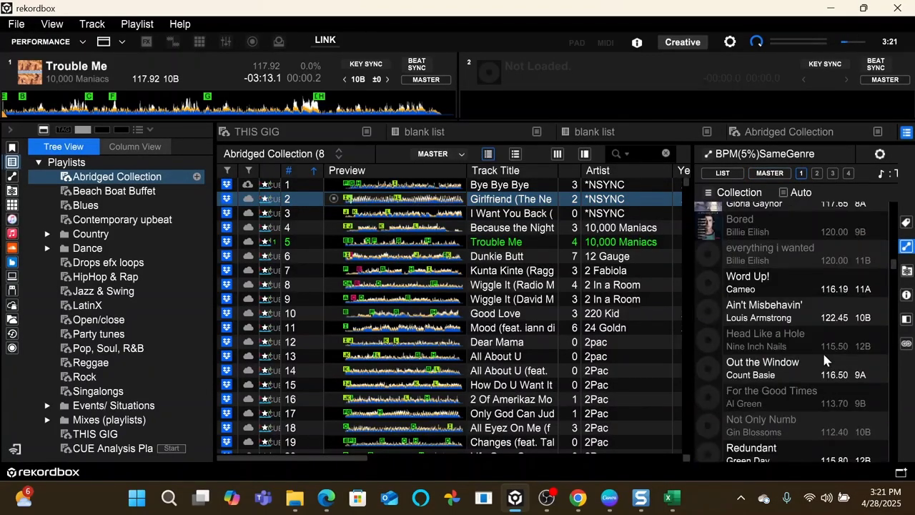
{"action": "scroll", "coordinate": [824, 359], "scroll_direction": "down", "scroll_amount": 10}
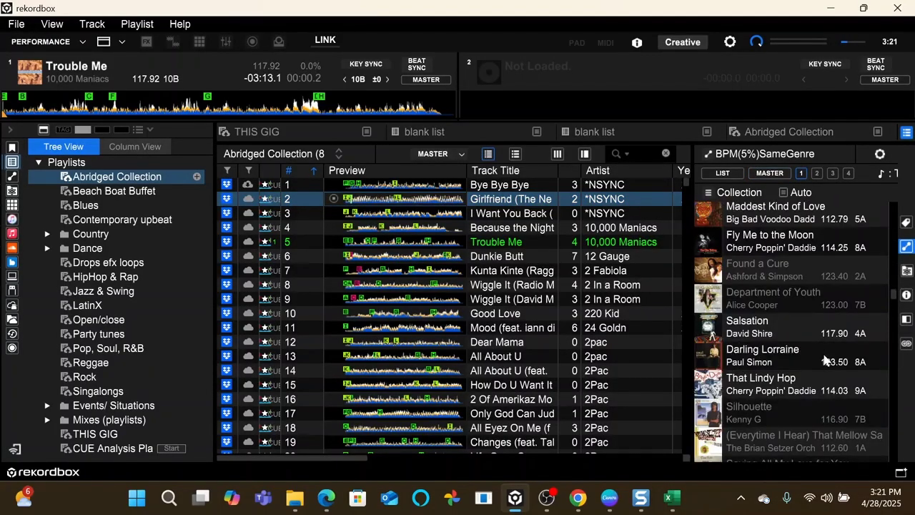
{"action": "left_click", "coordinate": [907, 243]}
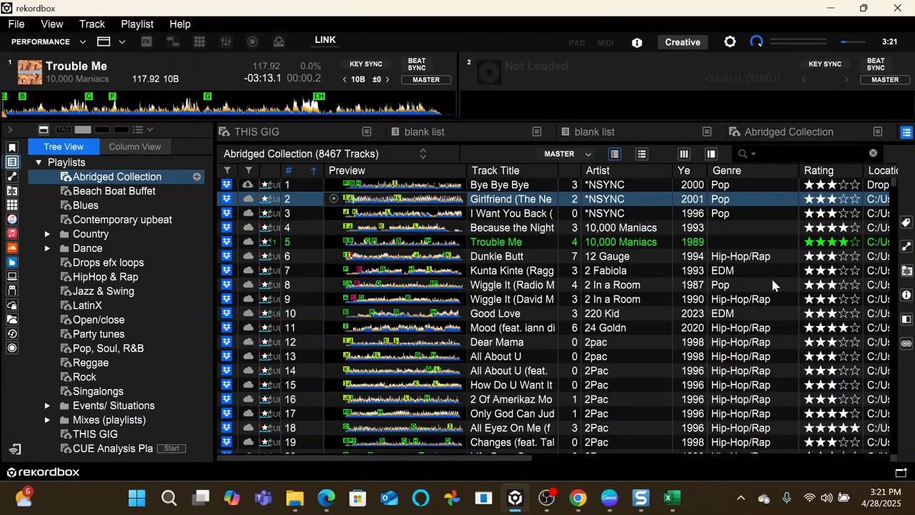
Toggle the Track Suggestion and Girlfriend Info panels on and off, then select How Do U Want It.
{"action": "left_click", "coordinate": [906, 272]}
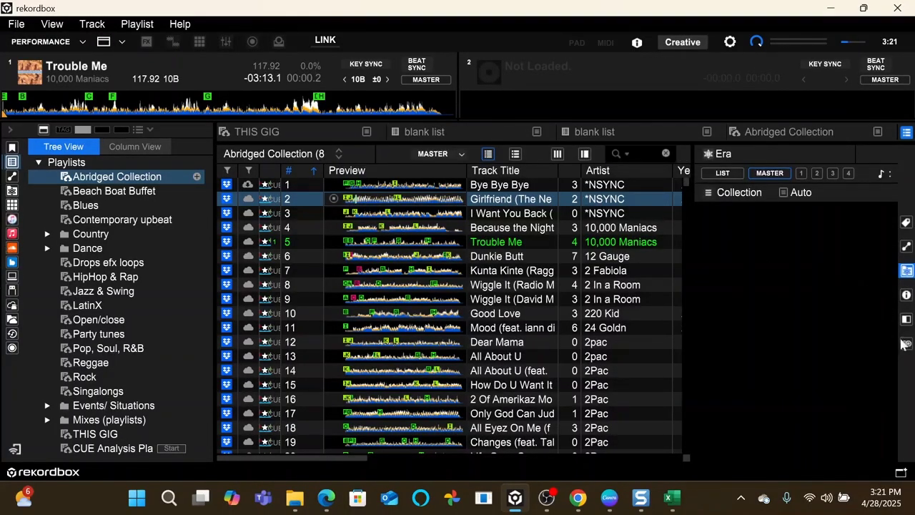
{"action": "left_click", "coordinate": [906, 272]}
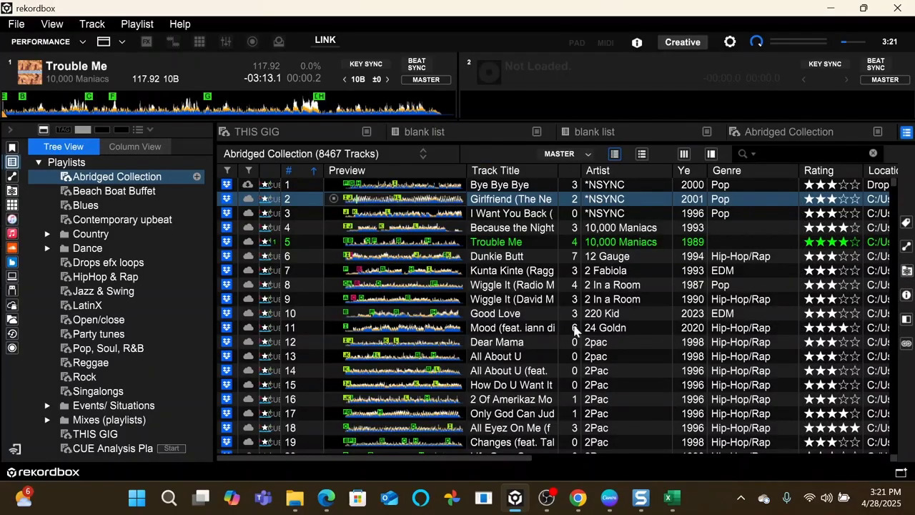
{"action": "left_click", "coordinate": [907, 295]}
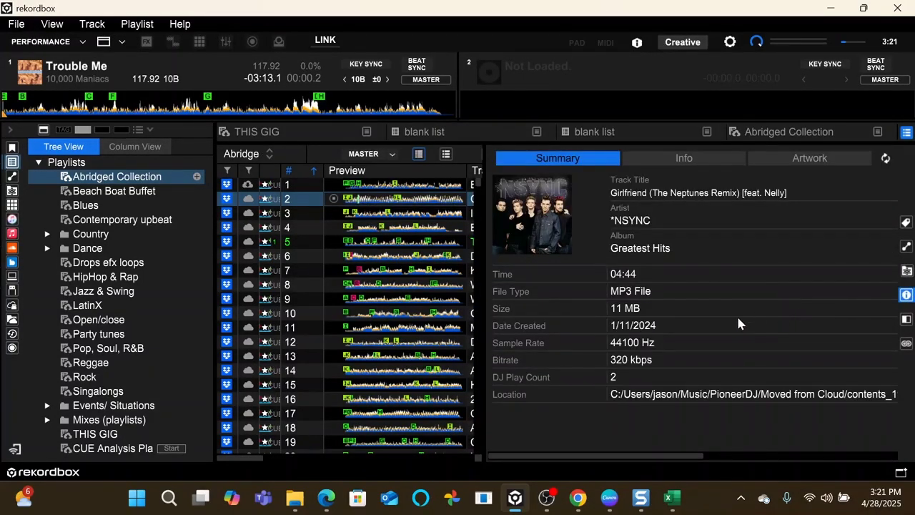
{"action": "left_click", "coordinate": [907, 295]}
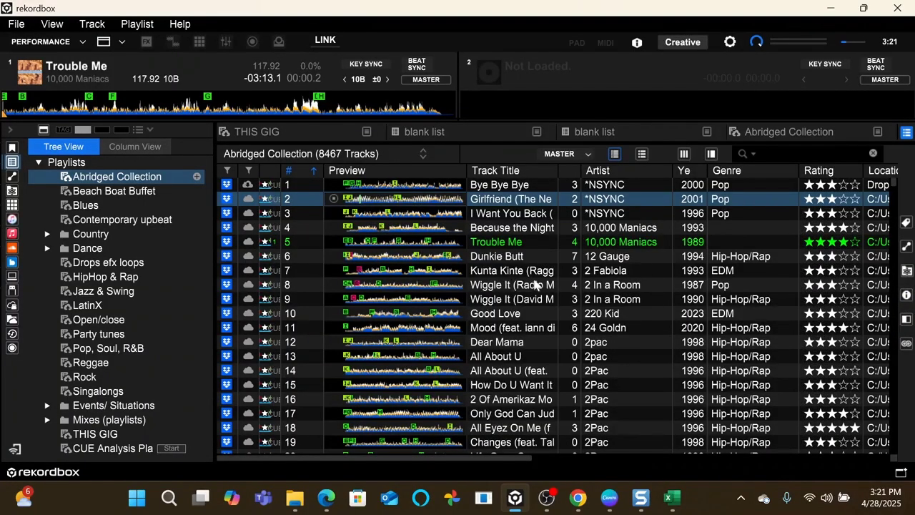
{"action": "scroll", "coordinate": [535, 286], "scroll_direction": "down", "scroll_amount": 2}
{"action": "left_click", "coordinate": [604, 333]}
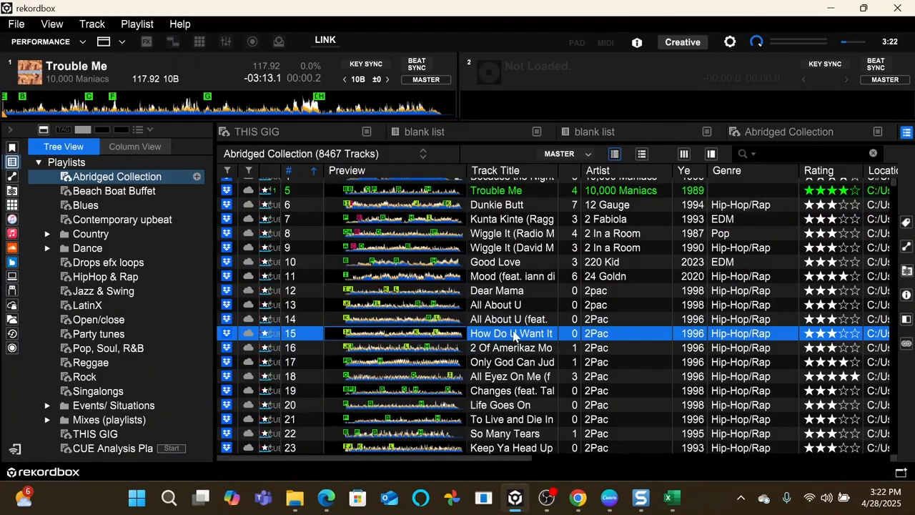
View the editable Info fields for How Do U Want It, then close the panel.
{"action": "left_click", "coordinate": [907, 296]}
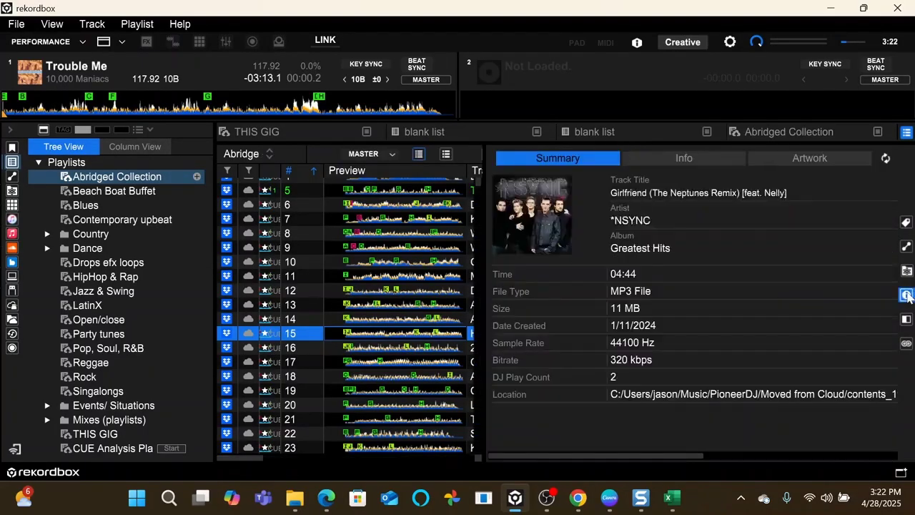
{"action": "left_click", "coordinate": [686, 159]}
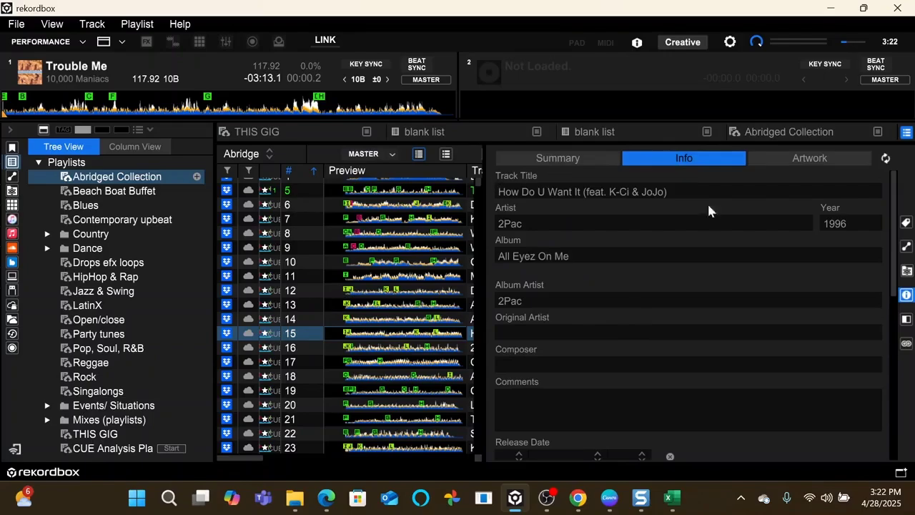
{"action": "scroll", "coordinate": [717, 317], "scroll_direction": "down", "scroll_amount": 6}
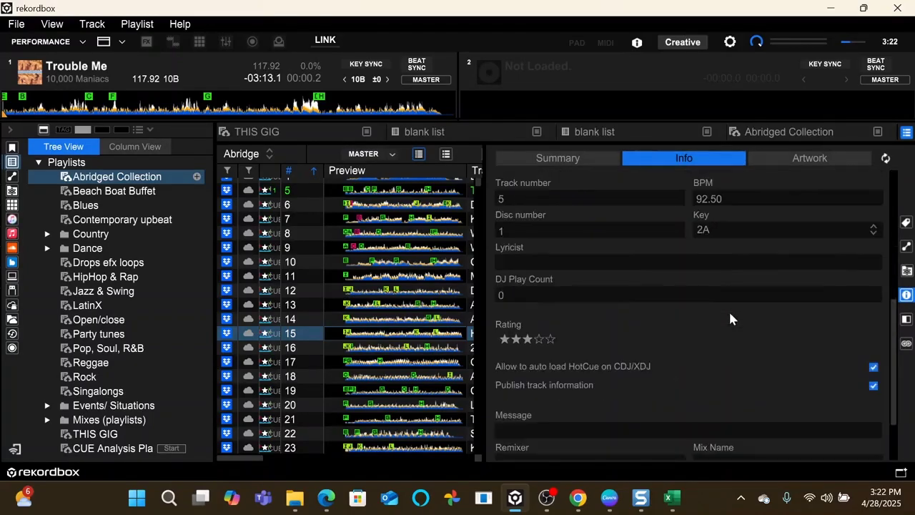
{"action": "scroll", "coordinate": [643, 400], "scroll_direction": "up", "scroll_amount": 6}
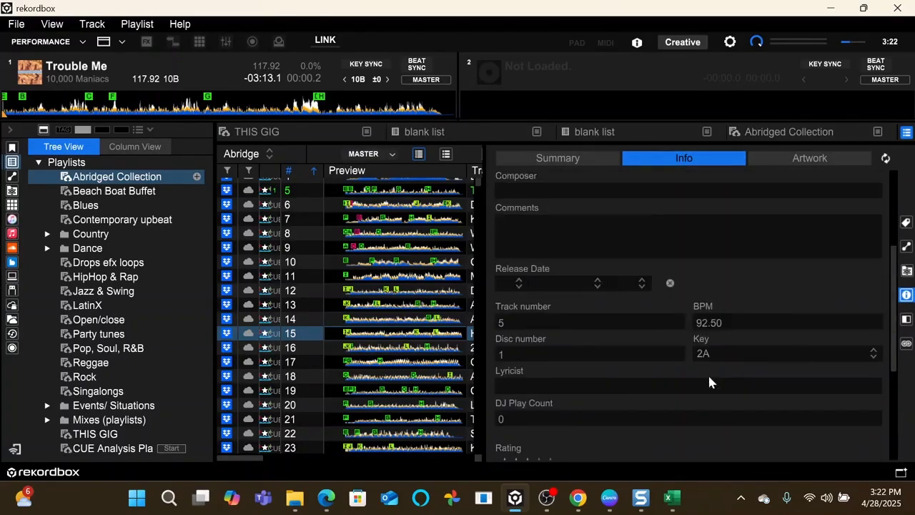
{"action": "left_click", "coordinate": [906, 296]}
Select 2Pac rows 14–26 and open their shared Info, leaving genre as Hip-Hop/Rap.
{"action": "scroll", "coordinate": [476, 236], "scroll_direction": "down", "scroll_amount": 1}
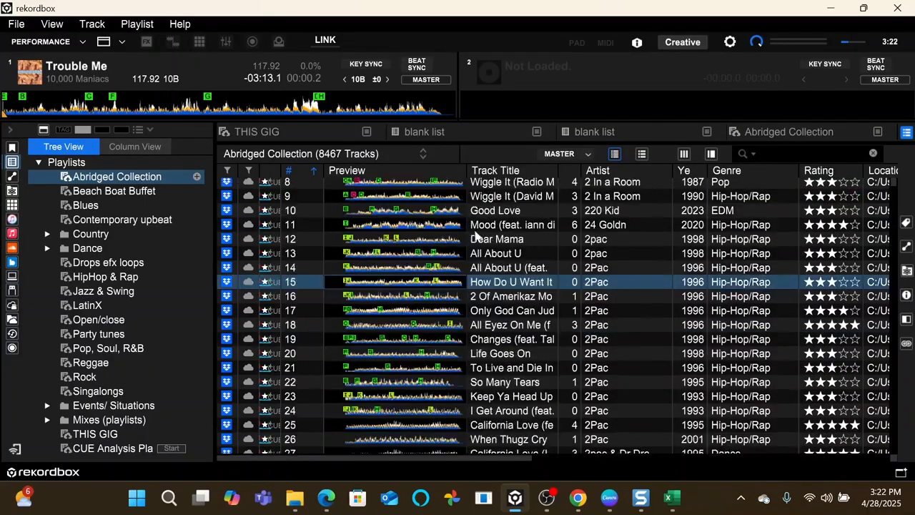
{"action": "scroll", "coordinate": [568, 233], "scroll_direction": "down", "scroll_amount": 4}
{"action": "scroll", "coordinate": [594, 229], "scroll_direction": "up", "scroll_amount": 3}
{"action": "left_click", "coordinate": [592, 191]}
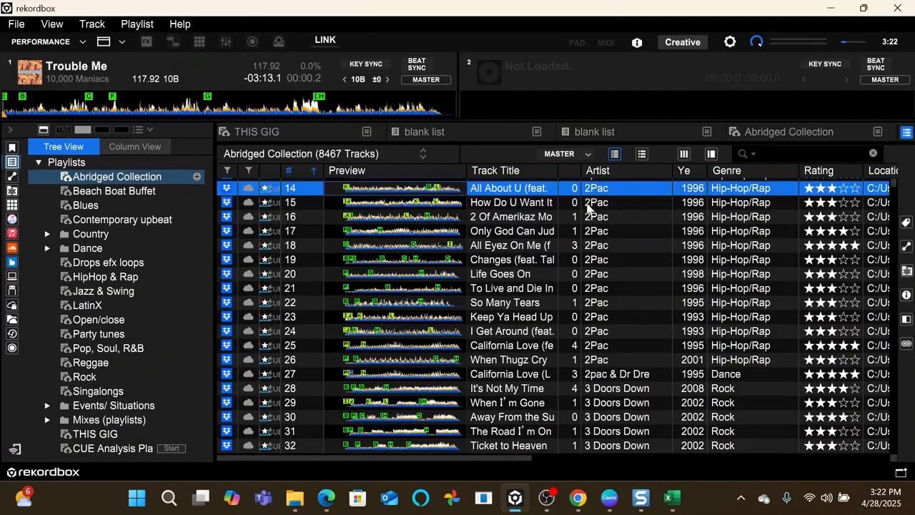
{"action": "left_click", "coordinate": [703, 364], "text": "shift"}
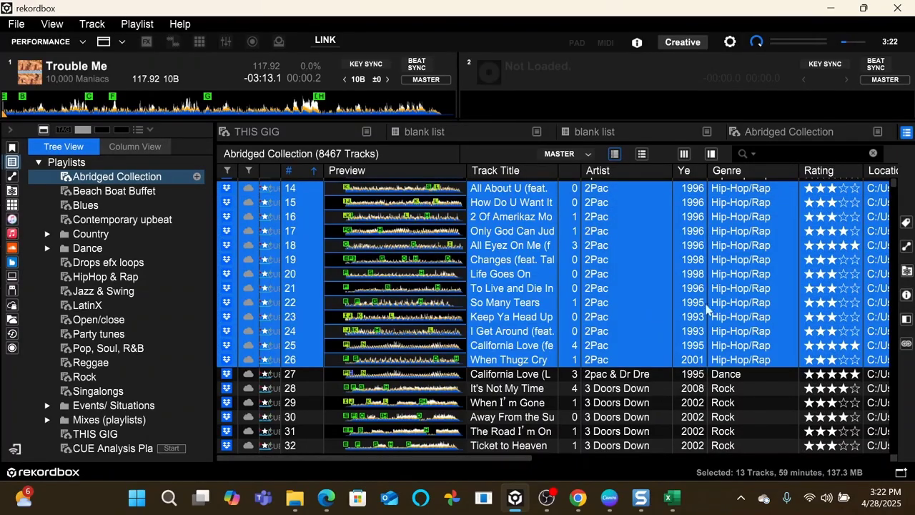
{"action": "left_click", "coordinate": [907, 296]}
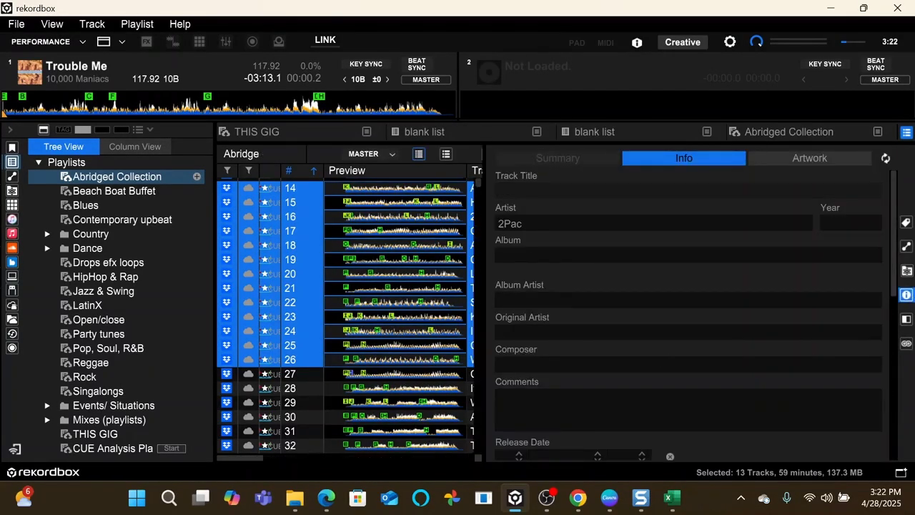
{"action": "scroll", "coordinate": [689, 308], "scroll_direction": "down", "scroll_amount": 5}
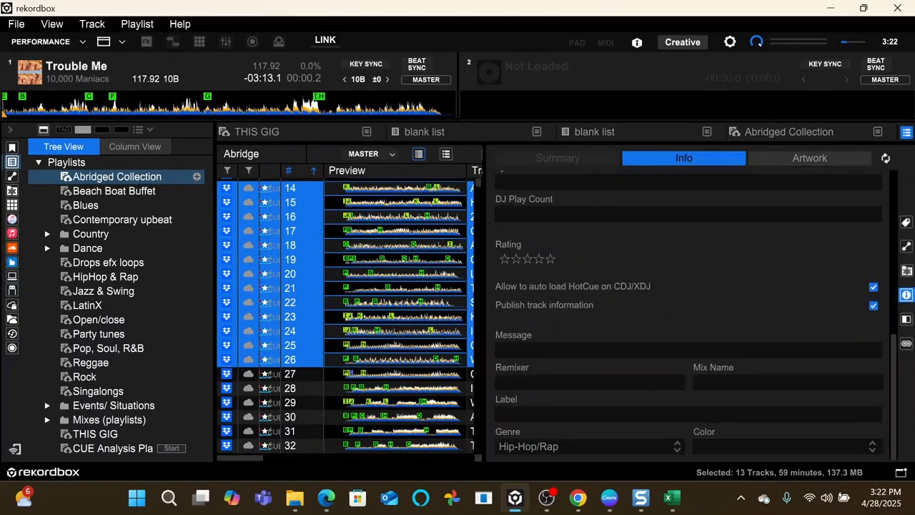
{"action": "left_click", "coordinate": [675, 444]}
{"action": "left_click", "coordinate": [742, 272]}
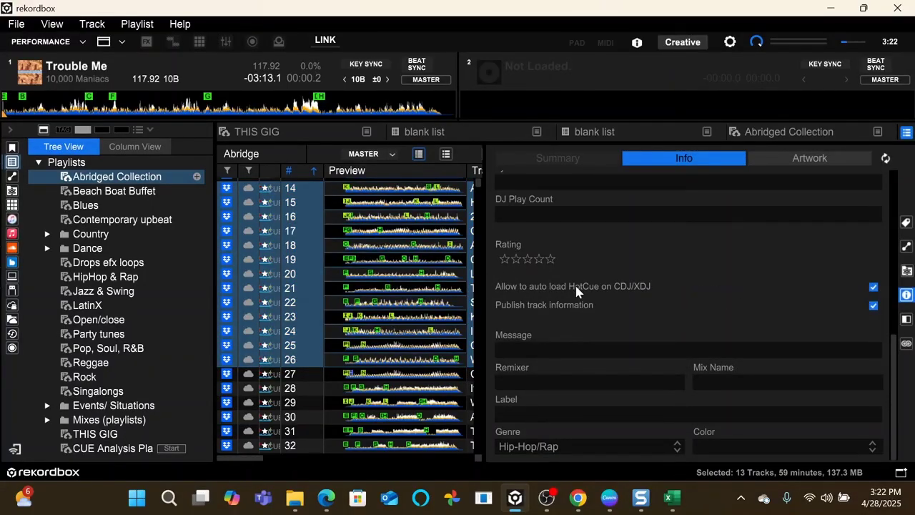
Close the Info panel and select the track in row 30.
{"action": "left_click", "coordinate": [906, 294]}
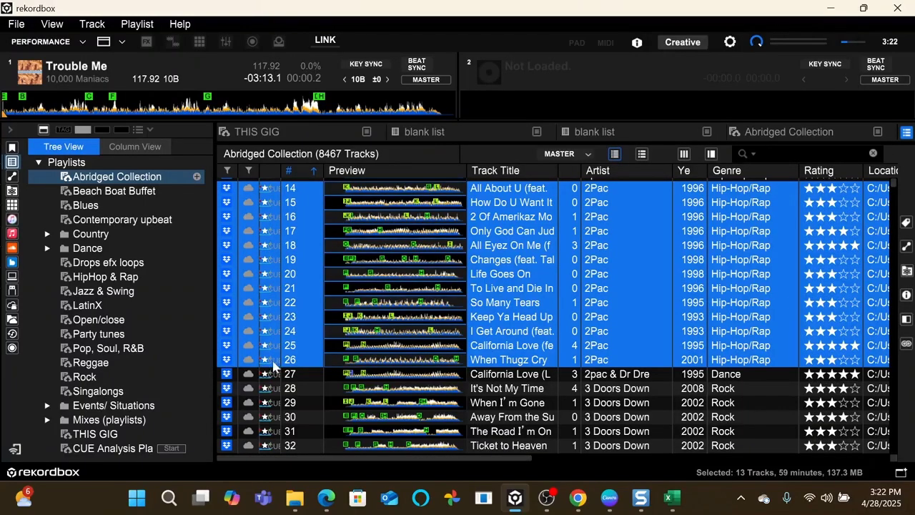
{"action": "scroll", "coordinate": [395, 343], "scroll_direction": "down", "scroll_amount": 1}
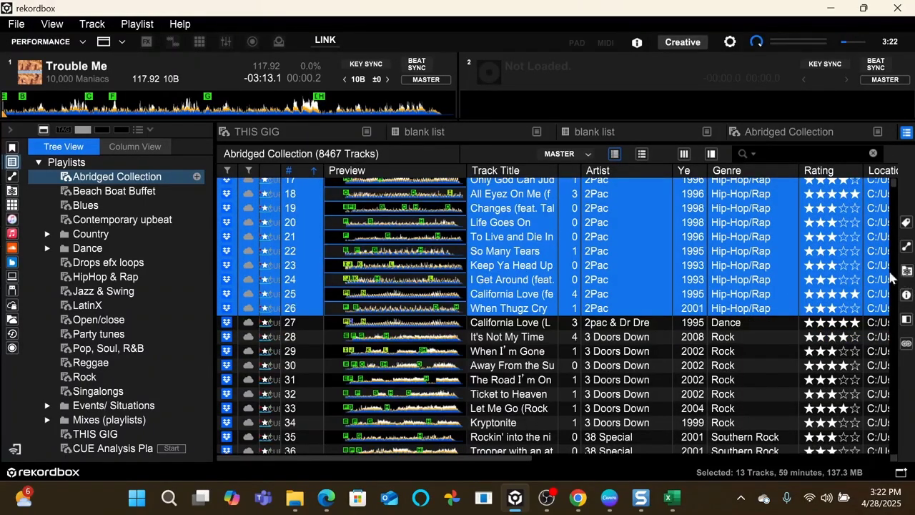
{"action": "left_click", "coordinate": [659, 365]}
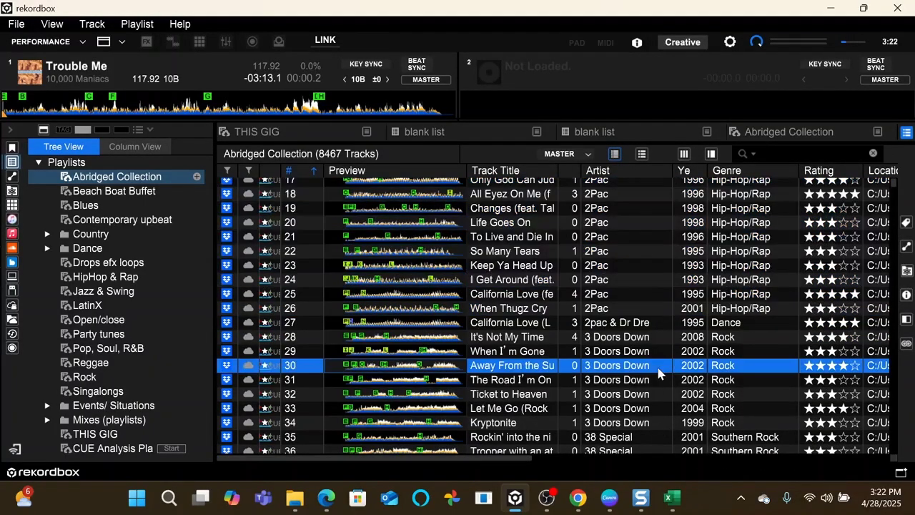
Toggle the vertical sub-browser on and off, then detach and re-dock the browser window.
{"action": "left_click", "coordinate": [907, 321]}
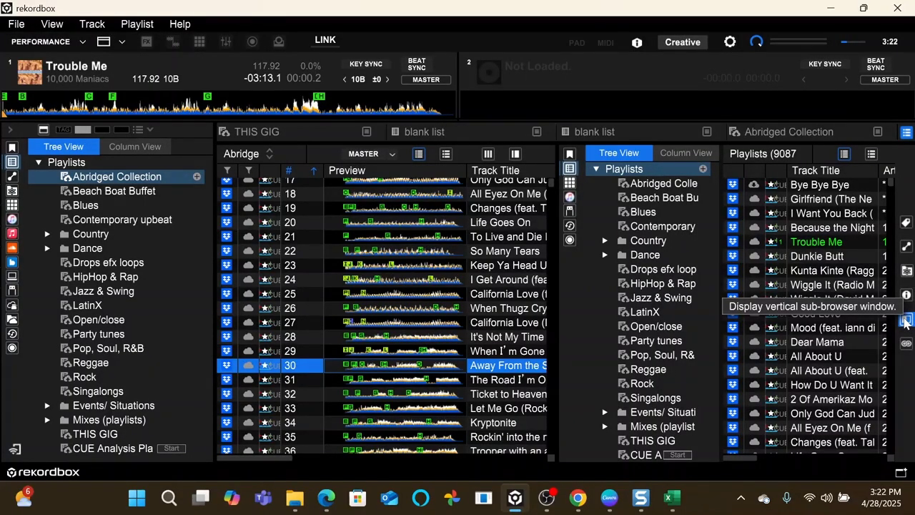
{"action": "left_click", "coordinate": [907, 322]}
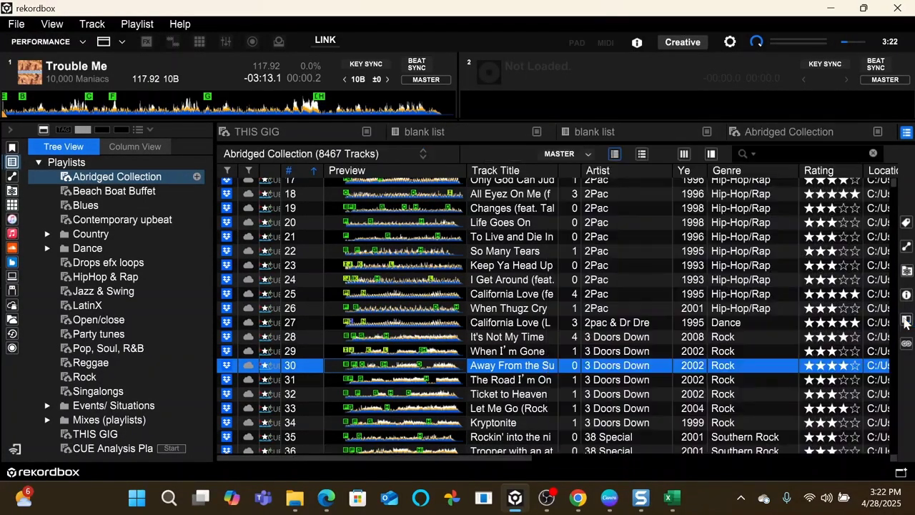
{"action": "left_click", "coordinate": [903, 474]}
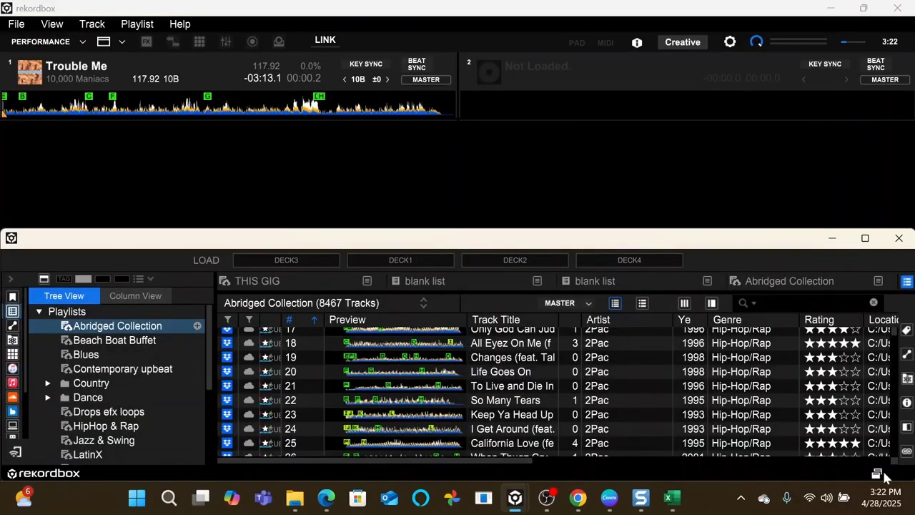
{"action": "left_click", "coordinate": [877, 473]}
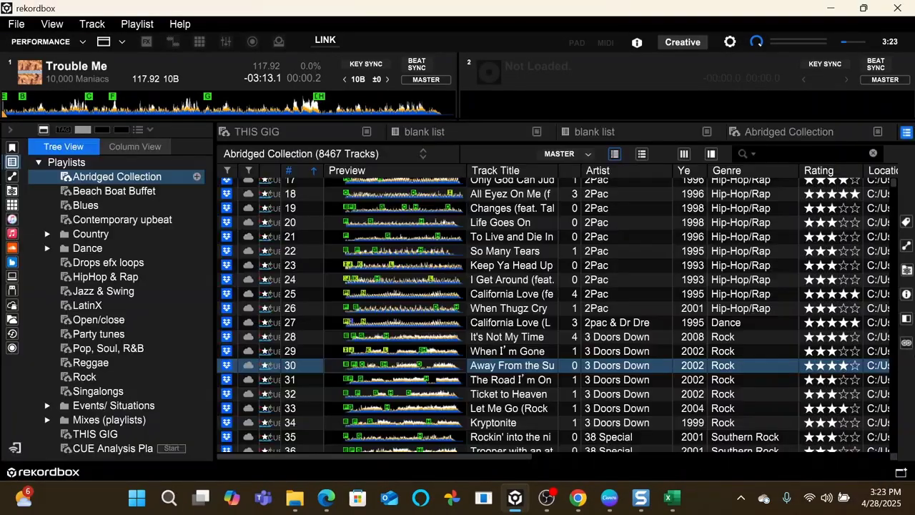
Show Automix, select all 226 tracks and delete them from the playlist, confirming with OK.
{"action": "left_click", "coordinate": [906, 344]}
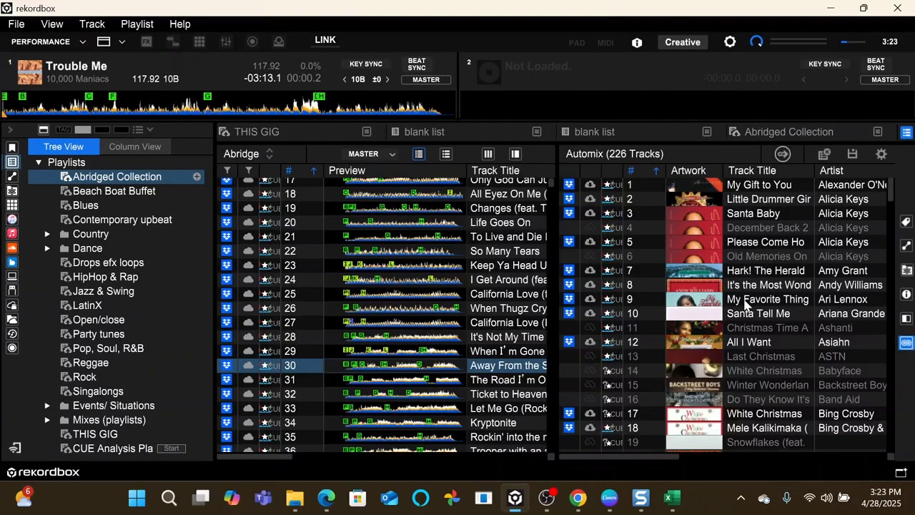
{"action": "left_click", "coordinate": [762, 256]}
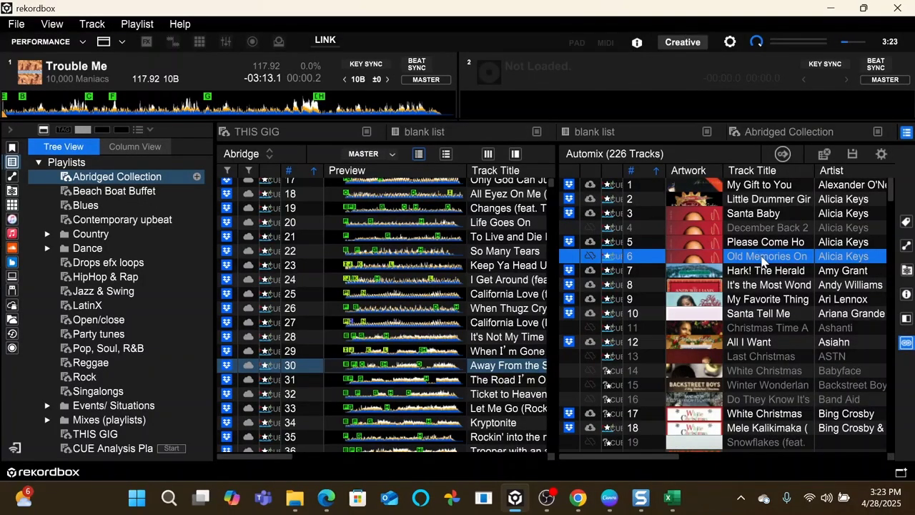
{"action": "key", "text": "ctrl+a"}
{"action": "right_click", "coordinate": [725, 257]}
{"action": "left_click", "coordinate": [687, 305]}
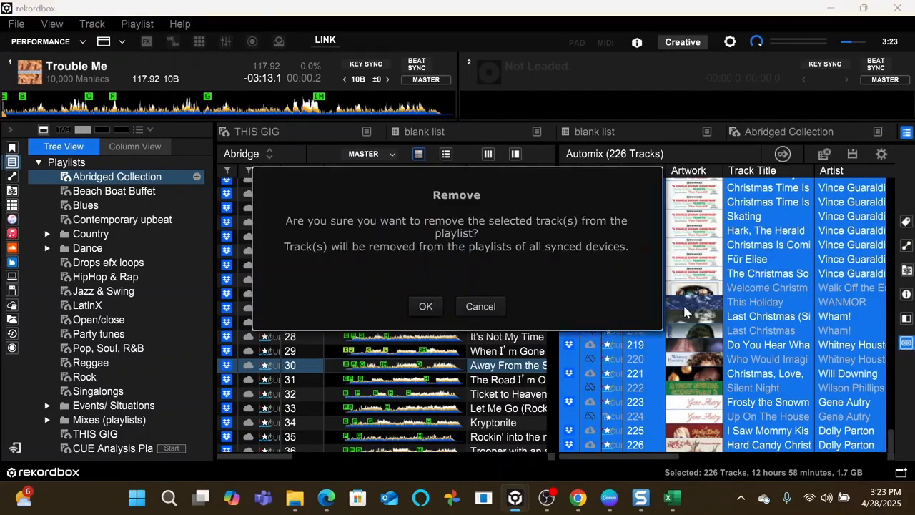
{"action": "left_click", "coordinate": [426, 306]}
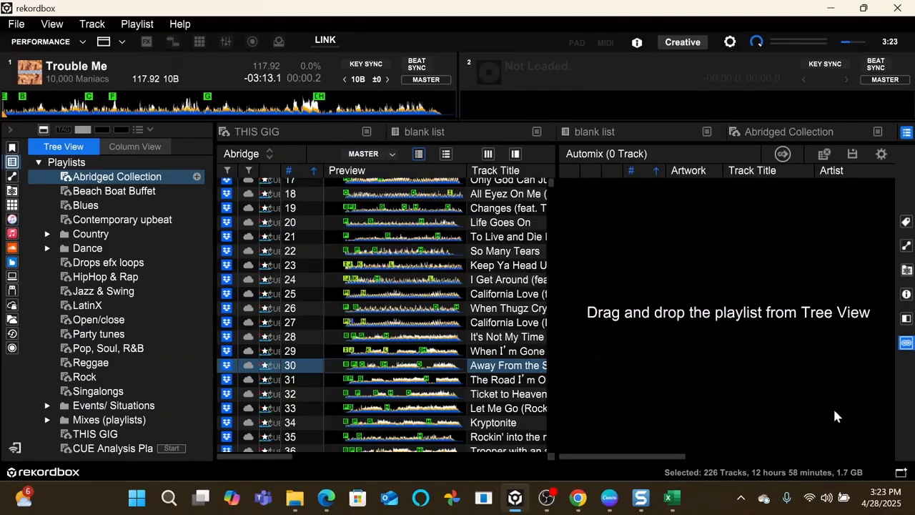
Drag the 2Pac tracks in rows 24–26 into Automix, then close the Automix panel.
{"action": "left_click", "coordinate": [509, 285]}
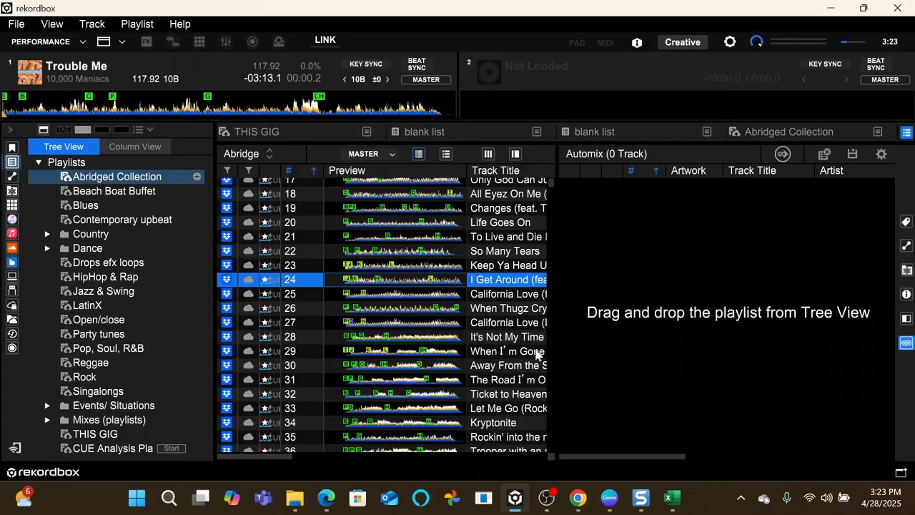
{"action": "left_click", "coordinate": [491, 312], "text": "shift"}
{"action": "left_click_drag", "start_coordinate": [502, 300], "coordinate": [619, 271]}
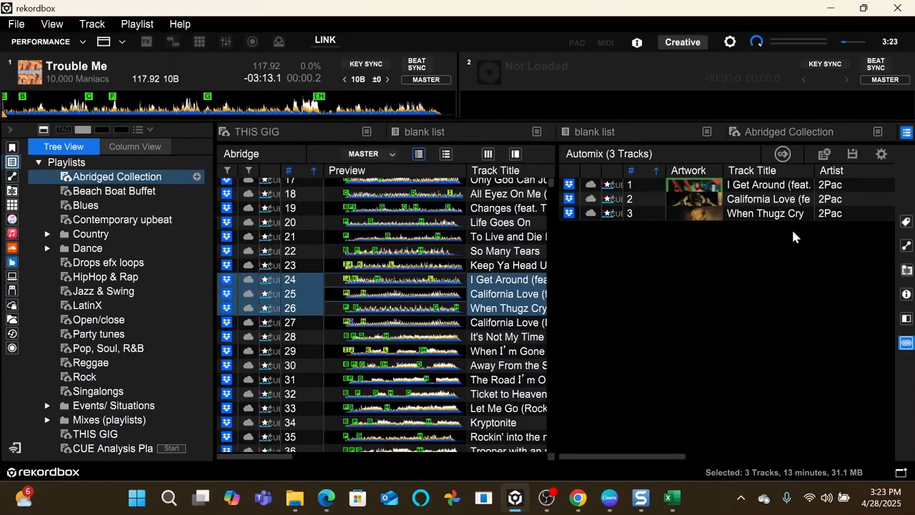
{"action": "left_click", "coordinate": [906, 343]}
{"action": "scroll", "coordinate": [665, 351], "scroll_direction": "down", "scroll_amount": 3}
{"action": "scroll", "coordinate": [665, 352], "scroll_direction": "up", "scroll_amount": 8}
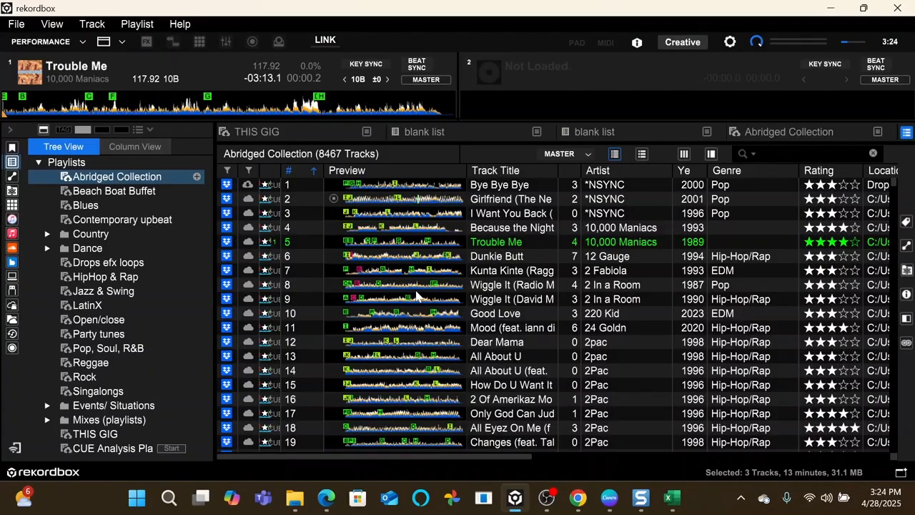
Collapse the Playlists branch in the Tree View.
{"action": "left_click", "coordinate": [39, 164]}
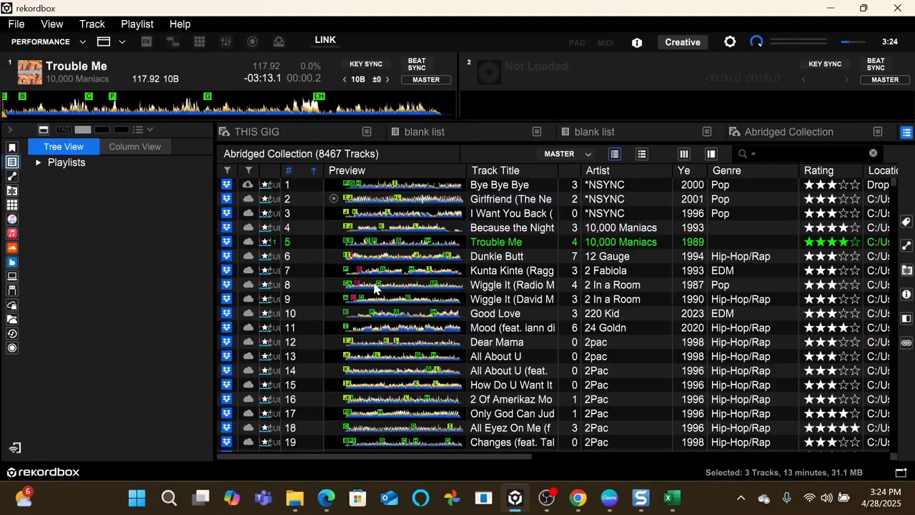
{"action": "scroll", "coordinate": [551, 365], "scroll_direction": "down", "scroll_amount": 1}
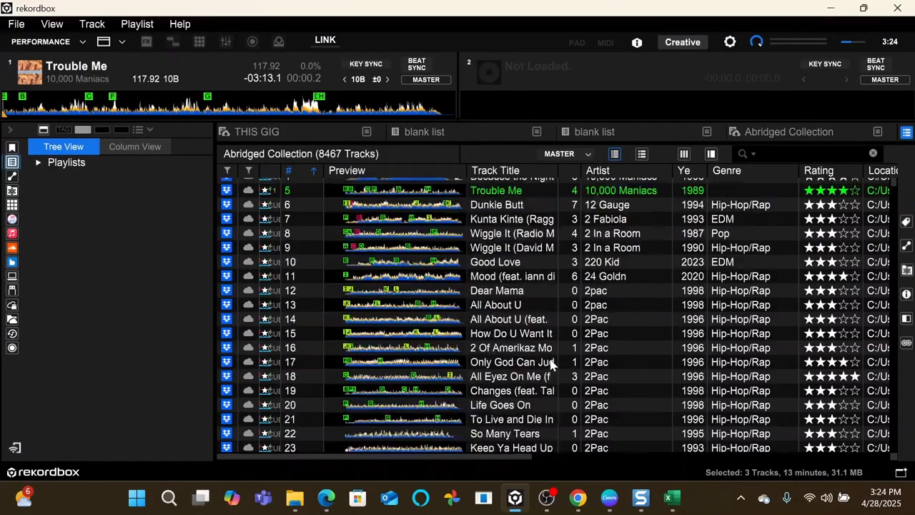
{"action": "scroll", "coordinate": [551, 365], "scroll_direction": "up", "scroll_amount": 1}
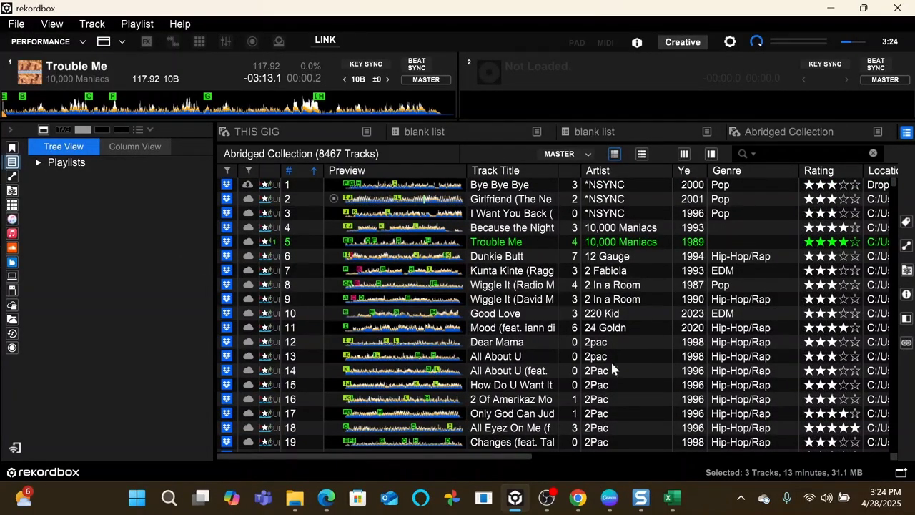